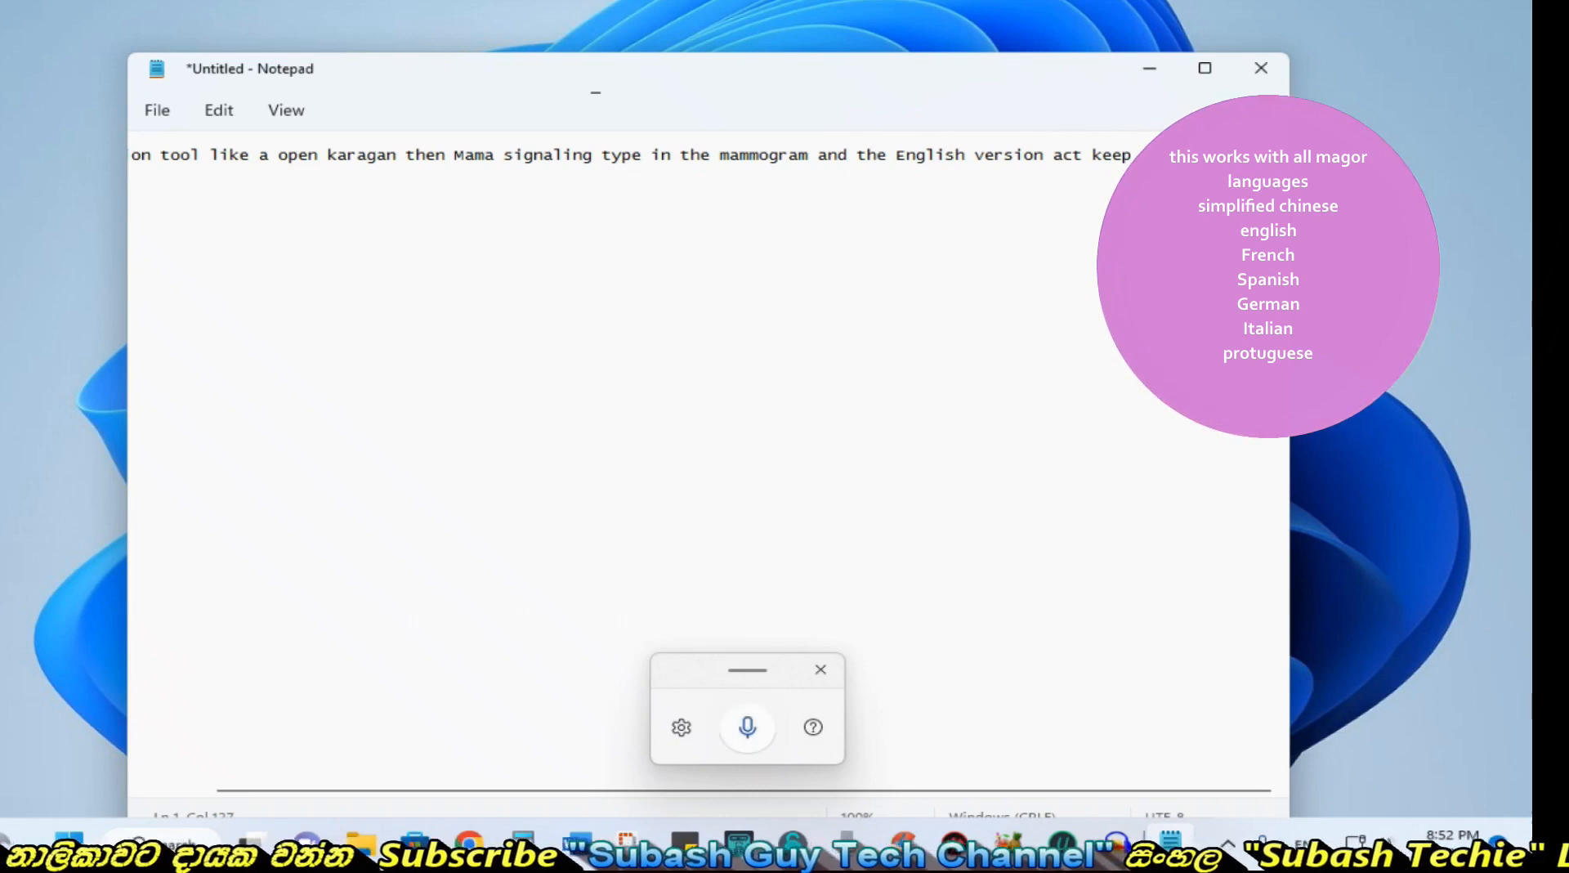
Delete all the dictated text from the untitled Notepad document
key(BackSpace)
key(BackSpace)
key(BackSpace)
key(BackSpace)
key(BackSpace)
key(BackSpace)
key(BackSpace)
key(BackSpace)
key(BackSpace)
key(BackSpace)
key(BackSpace)
key(BackSpace)
key(BackSpace)
key(BackSpace)
key(BackSpace)
key(BackSpace)
key(BackSpace)
key(BackSpace)
key(BackSpace)
key(BackSpace)
key(BackSpace)
key(BackSpace)
key(BackSpace)
key(BackSpace)
key(BackSpace)
key(BackSpace)
key(BackSpace)
key(BackSpace)
key(BackSpace)
key(BackSpace)
key(BackSpace)
key(BackSpace)
key(BackSpace)
key(BackSpace)
key(BackSpace)
key(BackSpace)
key(BackSpace)
key(BackSpace)
key(BackSpace)
key(BackSpace)
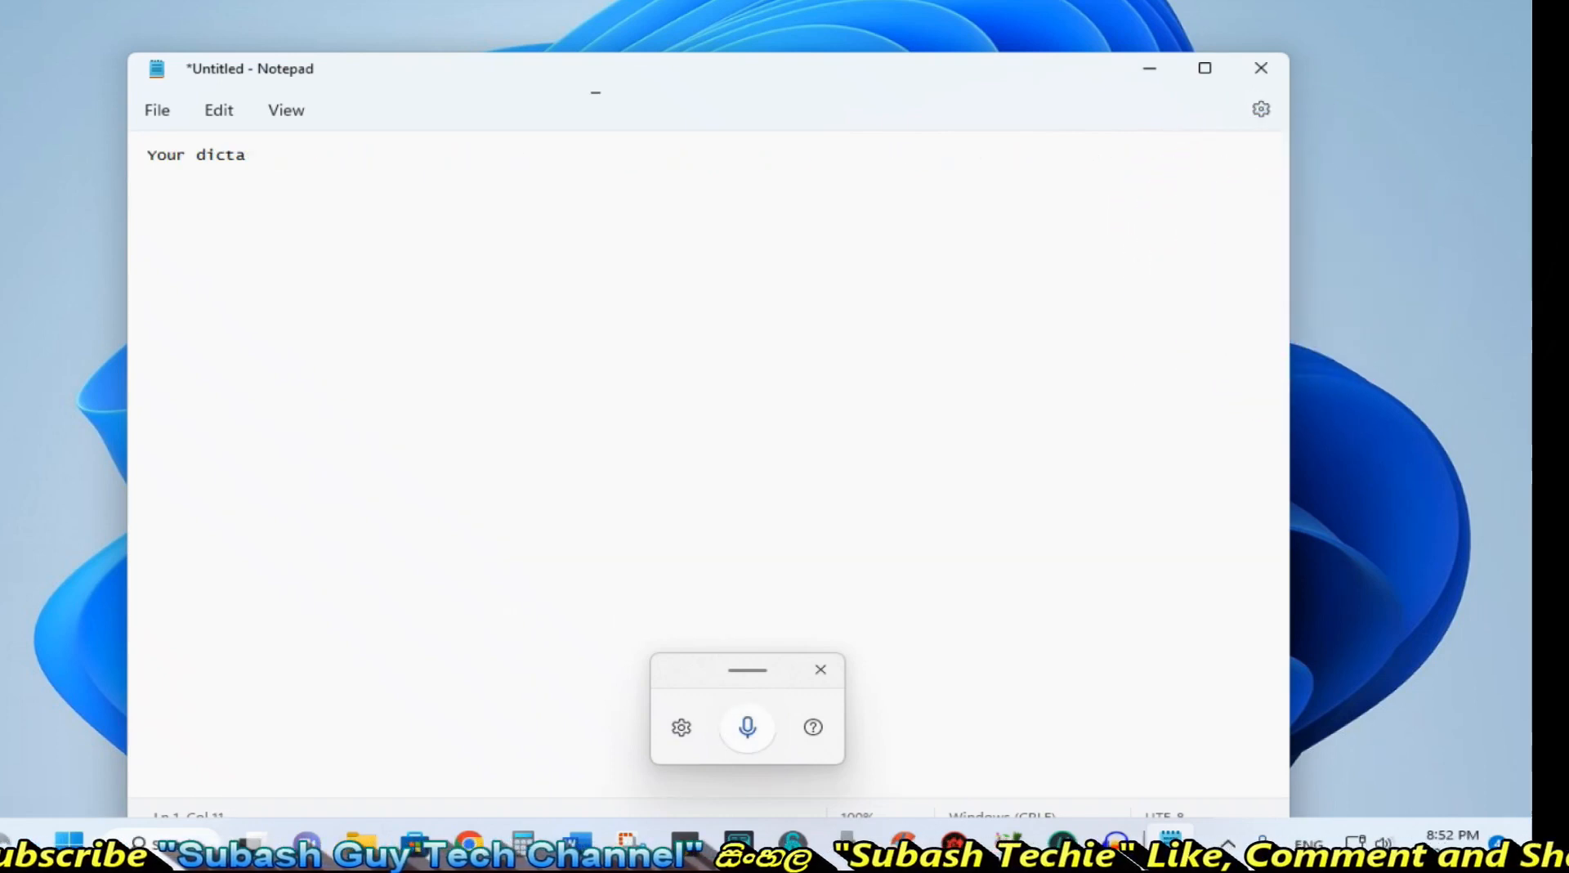
key(BackSpace)
key(BackSpace)
key(BackSpace)
key(BackSpace)
key(BackSpace)
key(BackSpace)
key(BackSpace)
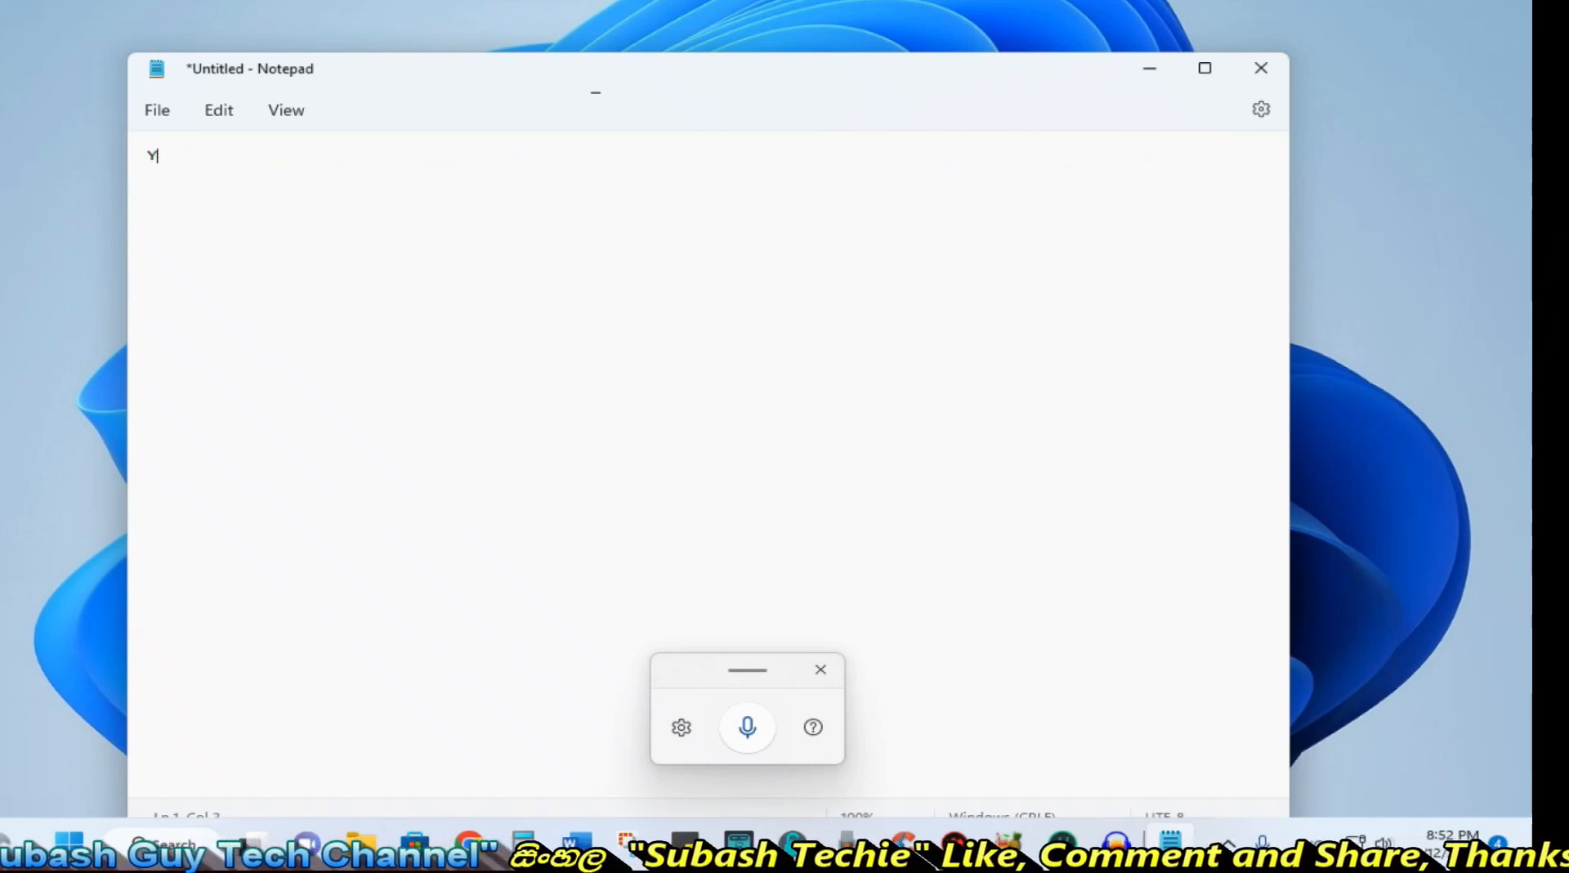
key(BackSpace)
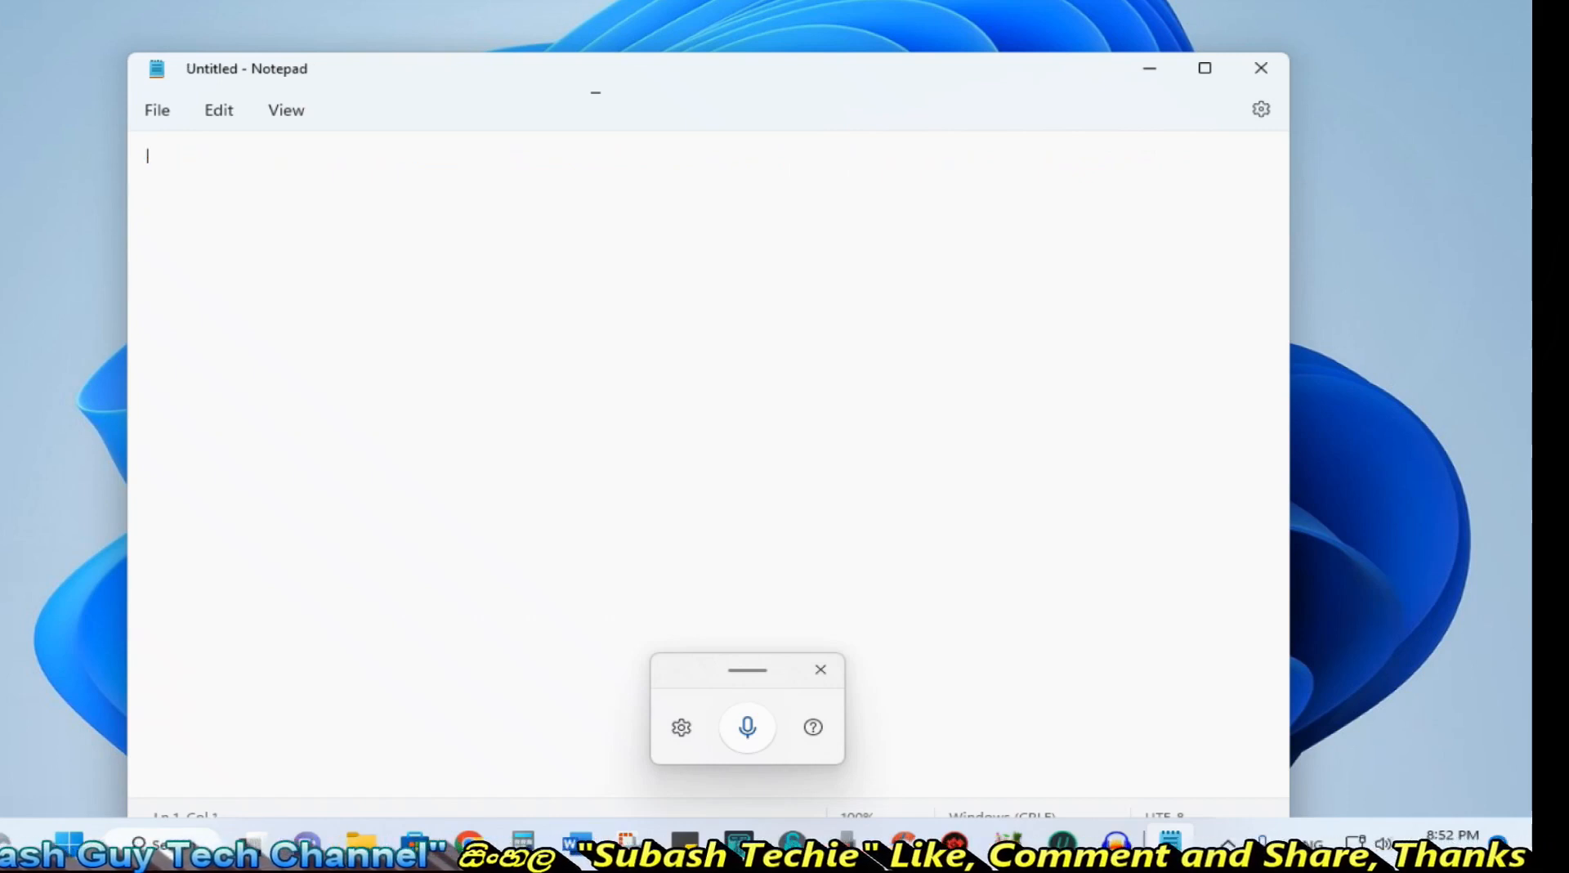
Dictate a short test sentence into the empty document with voice typing, and erase it completely
click(750, 734)
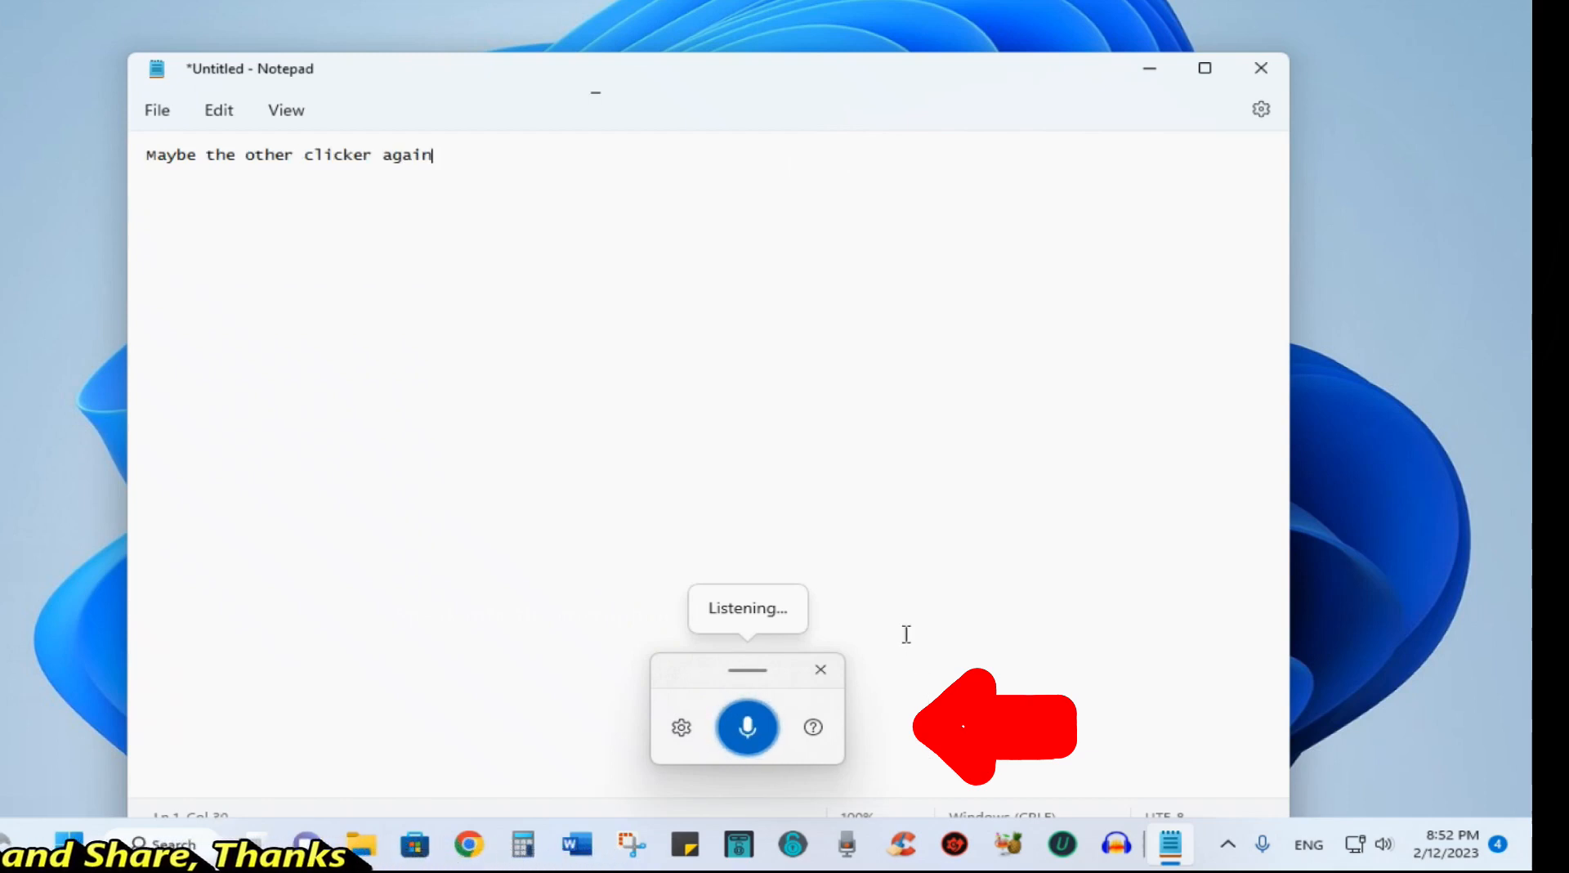
key(BackSpace)
key(BackSpace)
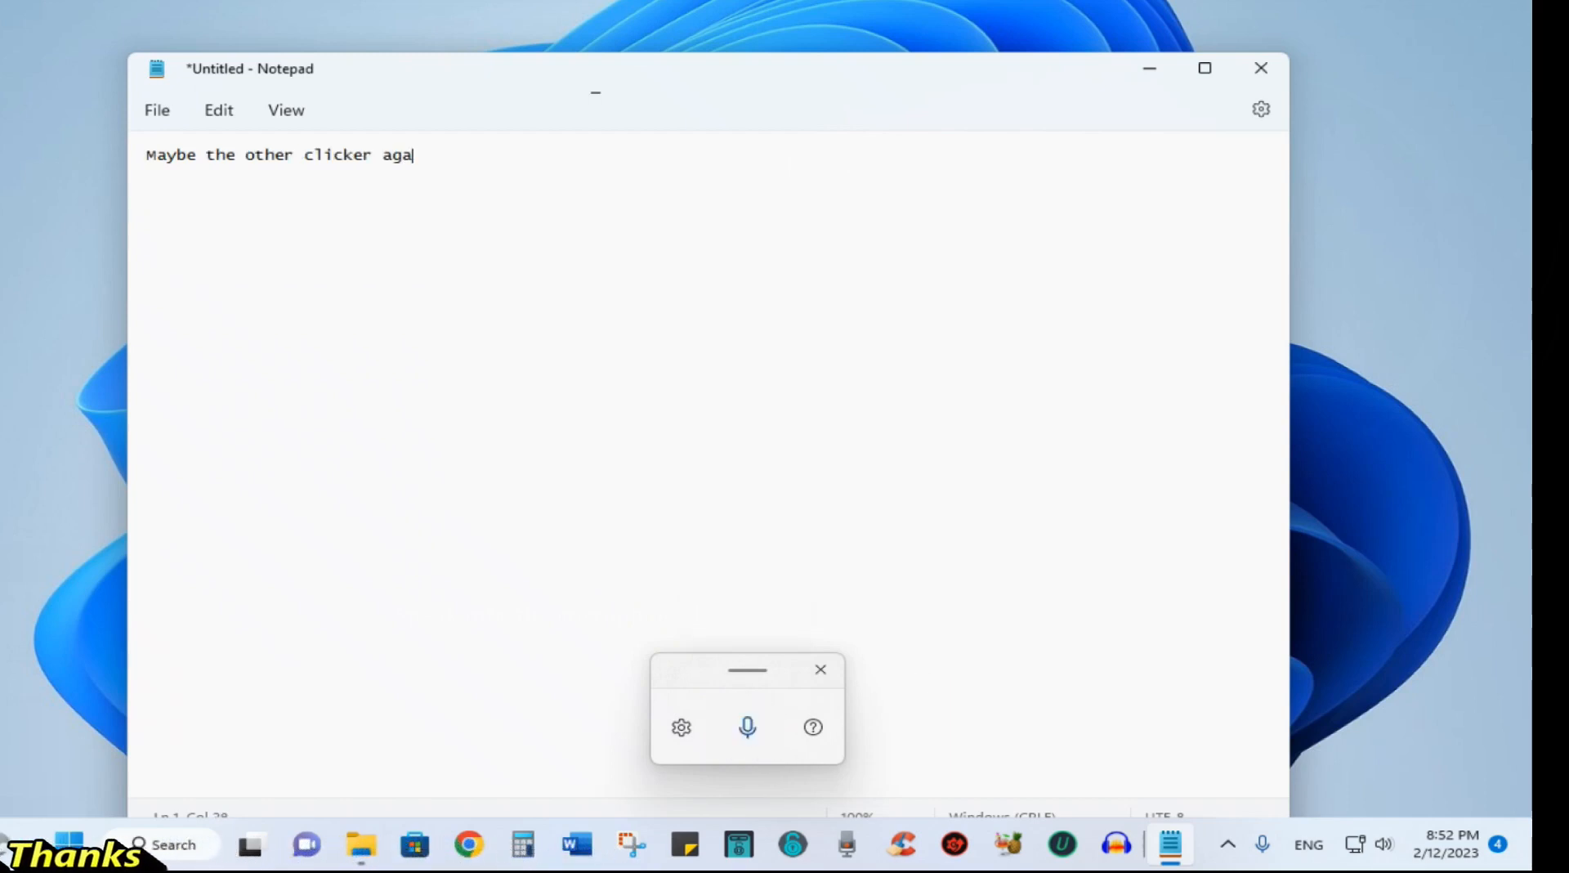
key(BackSpace)
key(BackSpace)
key(BackSpace)
key(BackSpace)
key(BackSpace)
key(BackSpace)
key(BackSpace)
key(BackSpace)
key(BackSpace)
key(BackSpace)
key(BackSpace)
key(BackSpace)
key(BackSpace)
key(BackSpace)
key(BackSpace)
key(BackSpace)
key(BackSpace)
key(BackSpace)
key(BackSpace)
key(BackSpace)
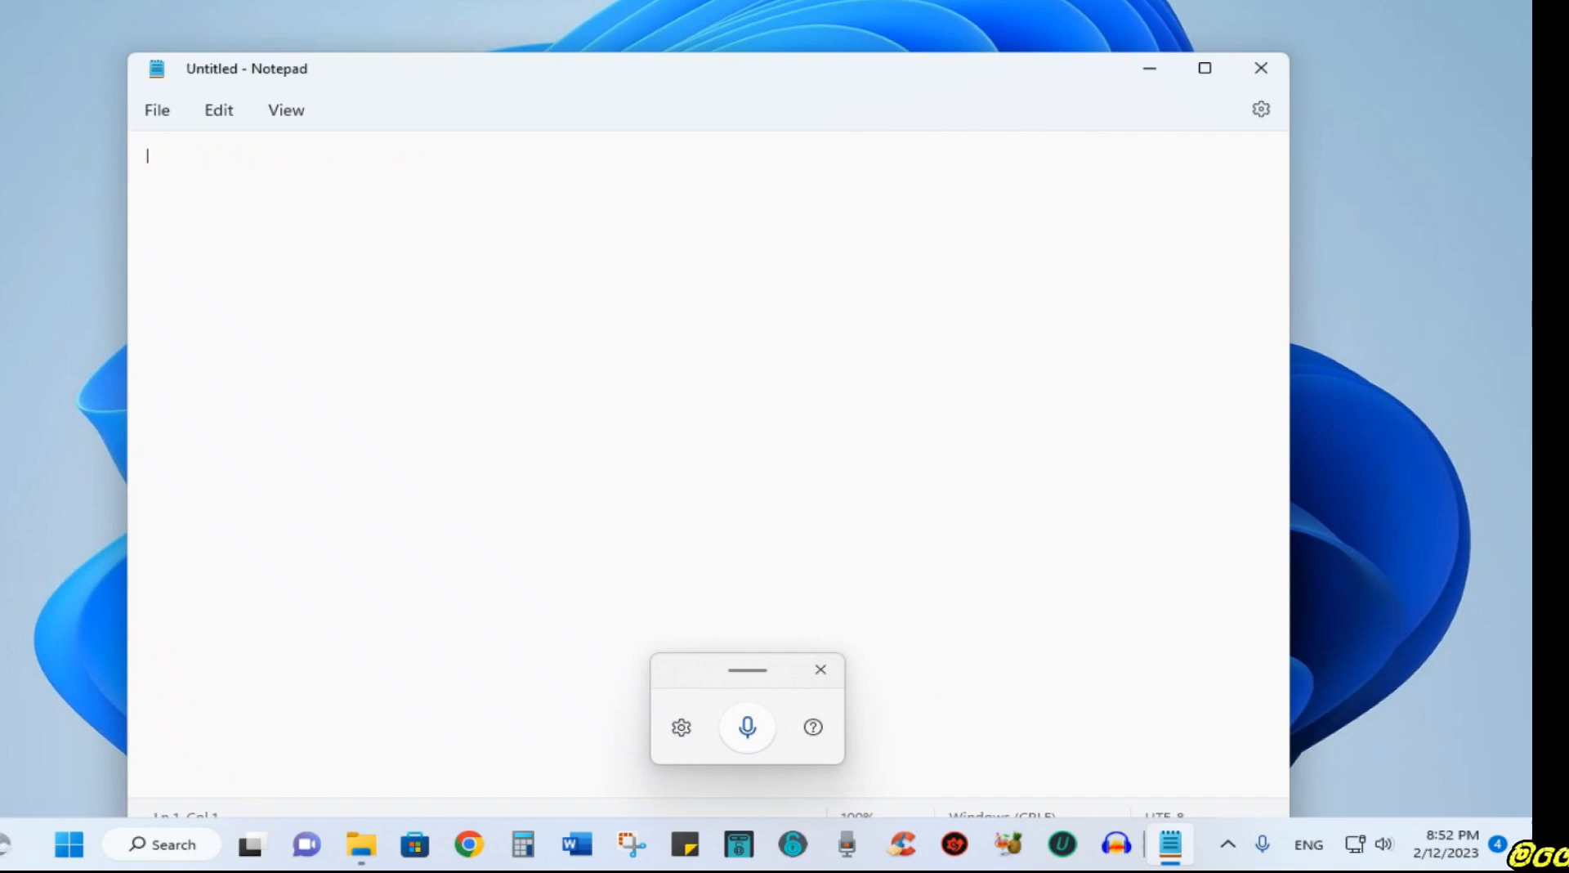
Restart voice typing in the empty document
click(749, 729)
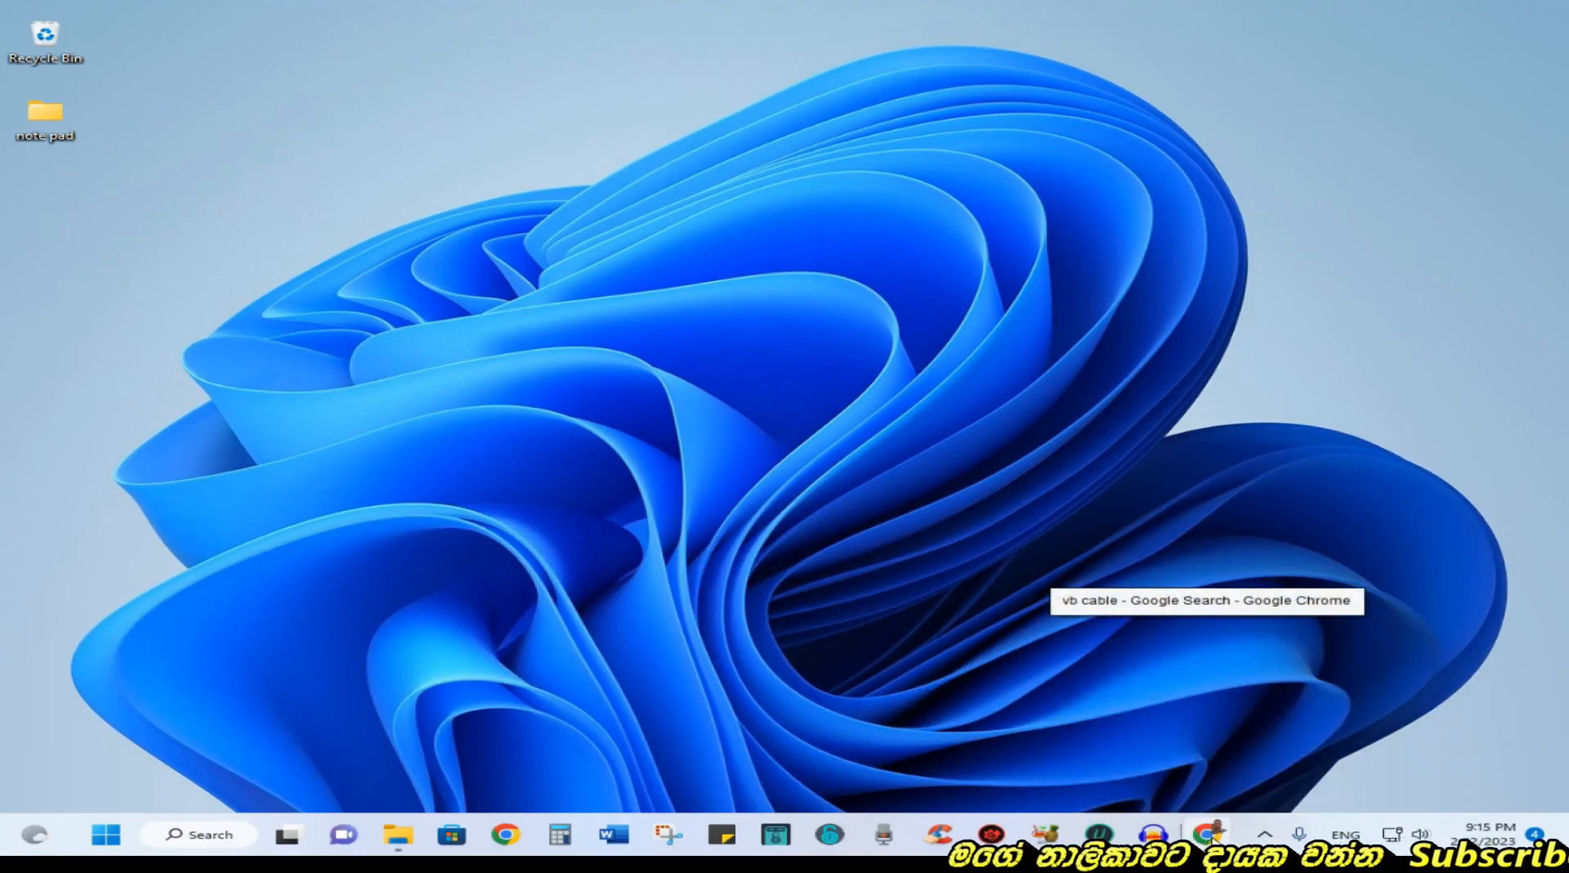
Switch to Chrome and run a Google search for "vb cable"
click(1208, 834)
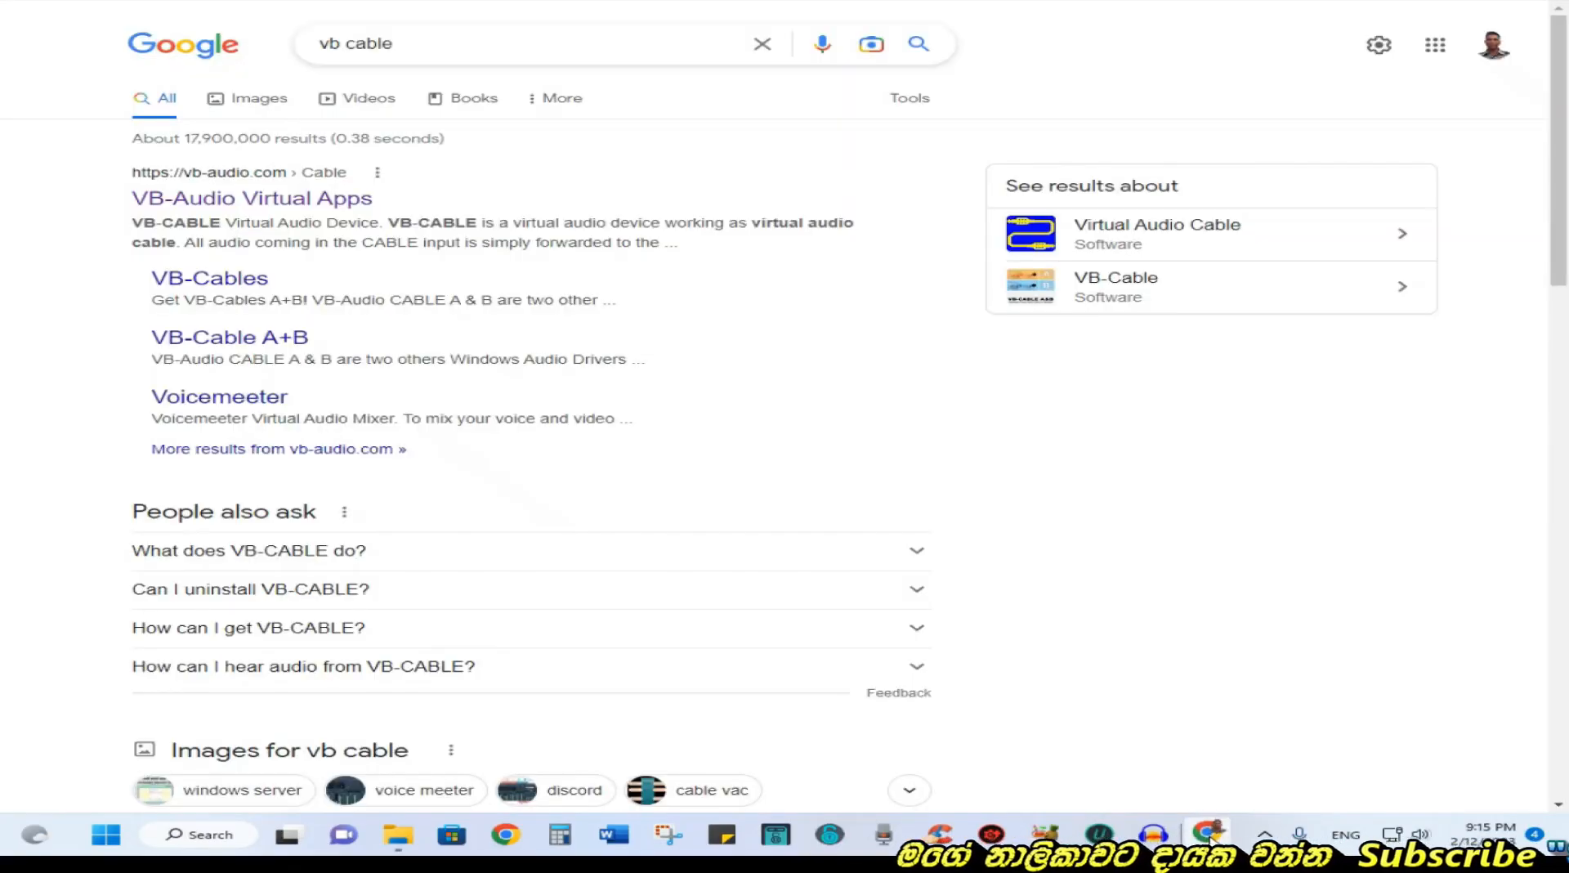
click(418, 41)
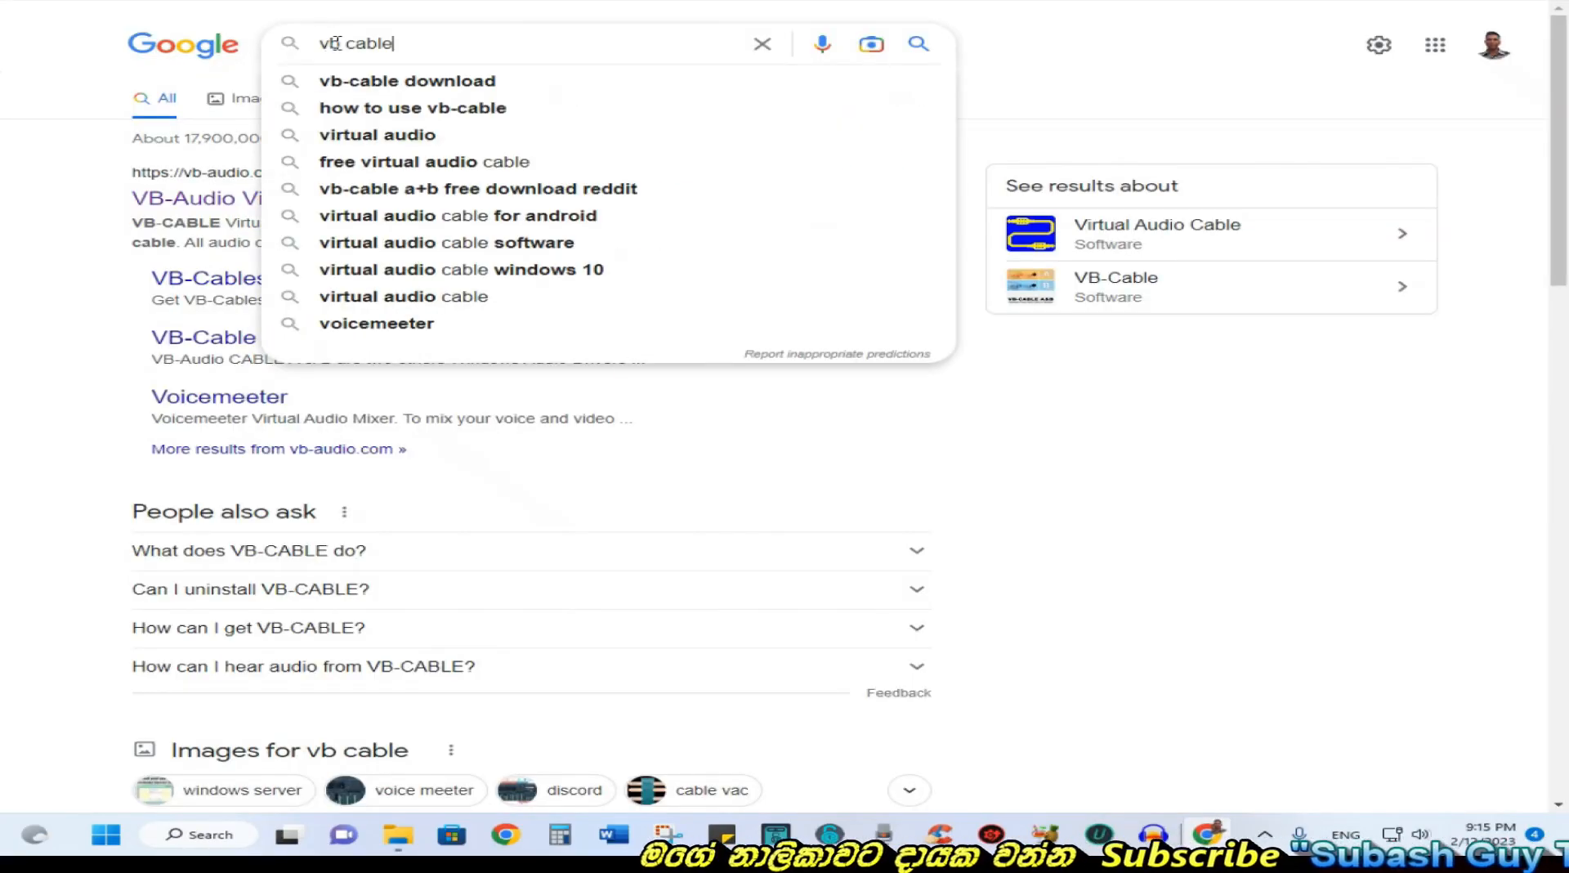
drag(323, 43, 536, 41)
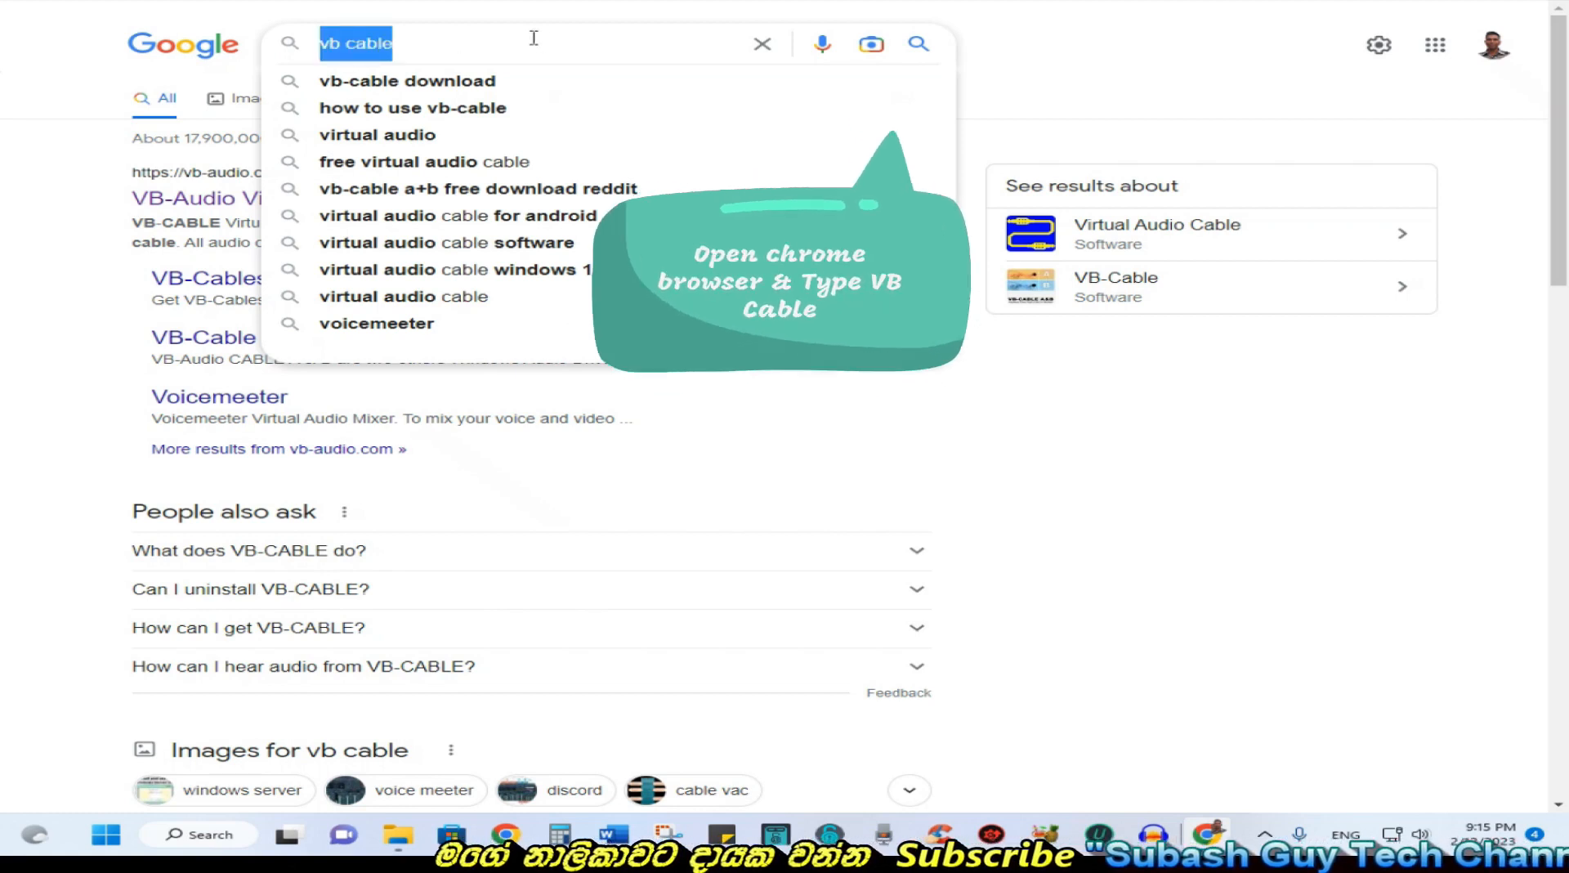
text(vb)
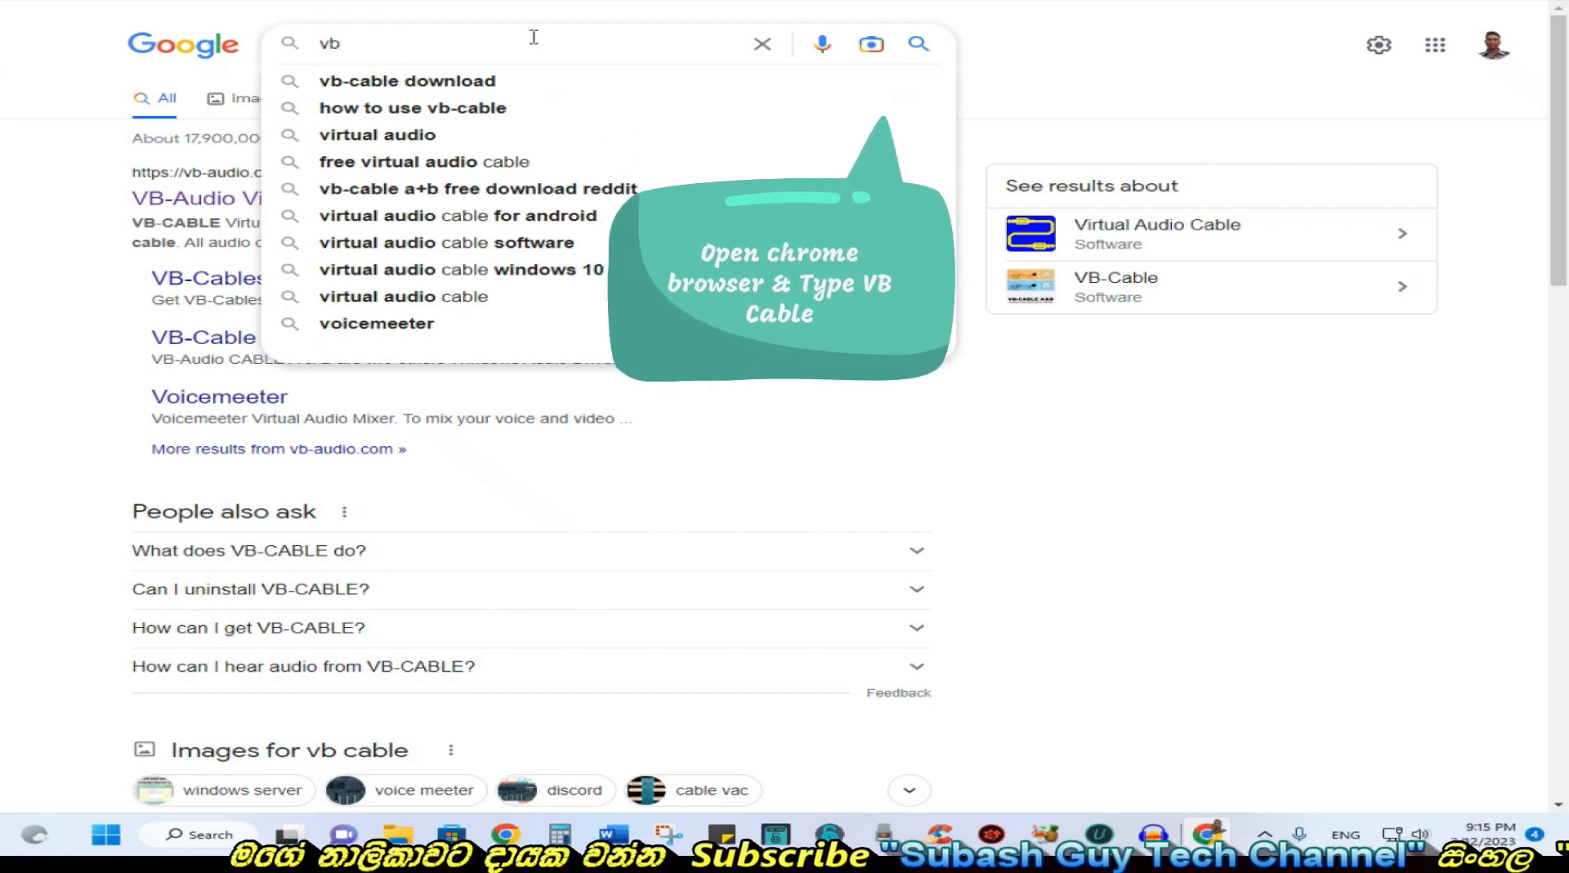
text( cable)
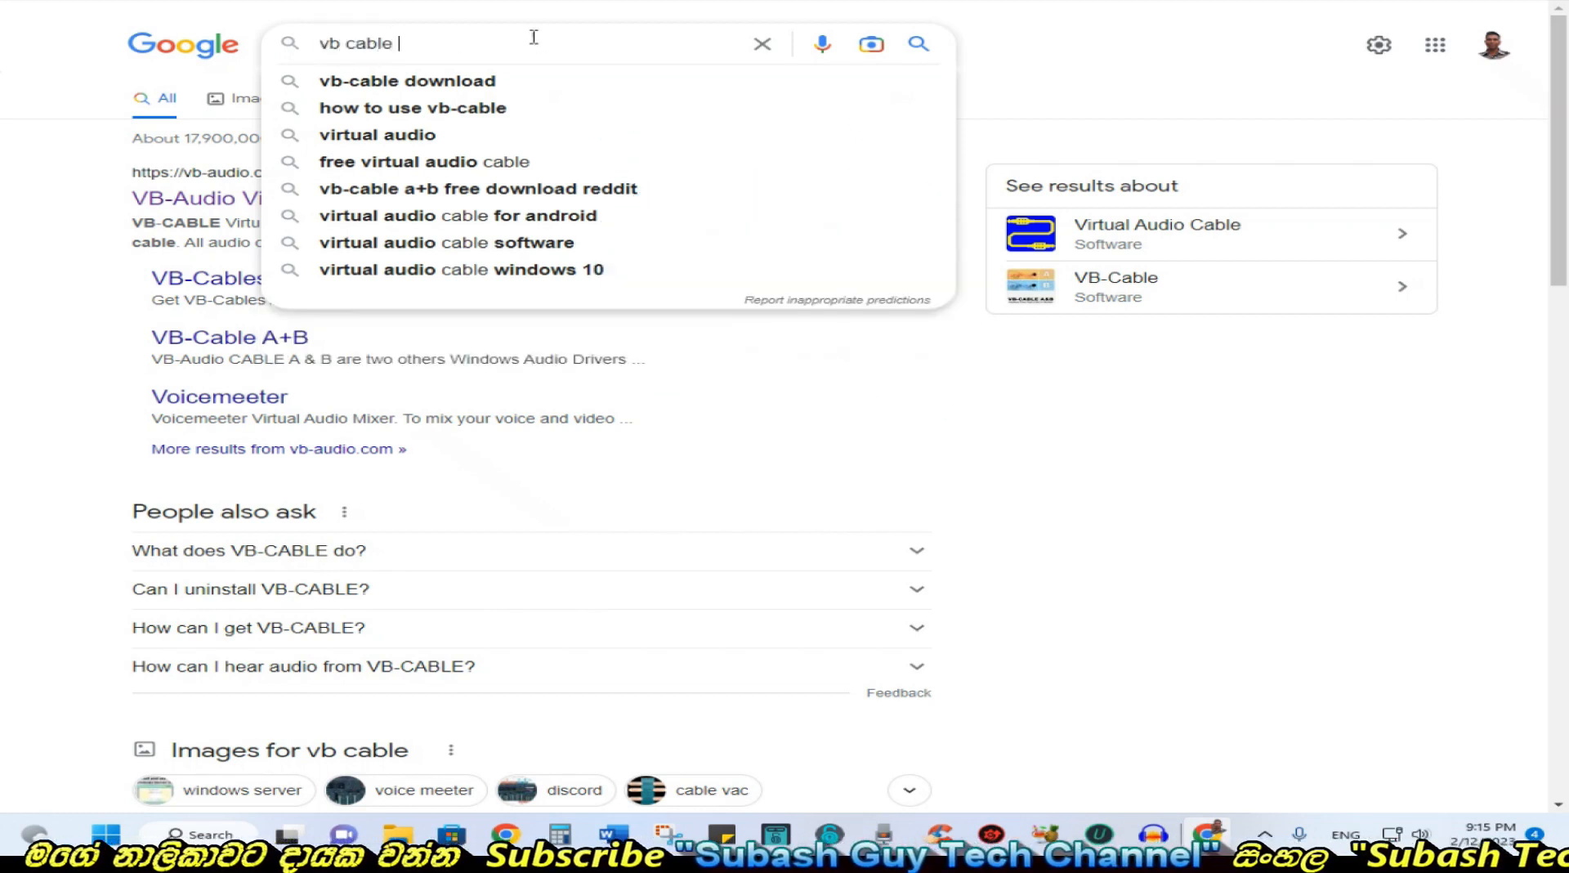
key(Return)
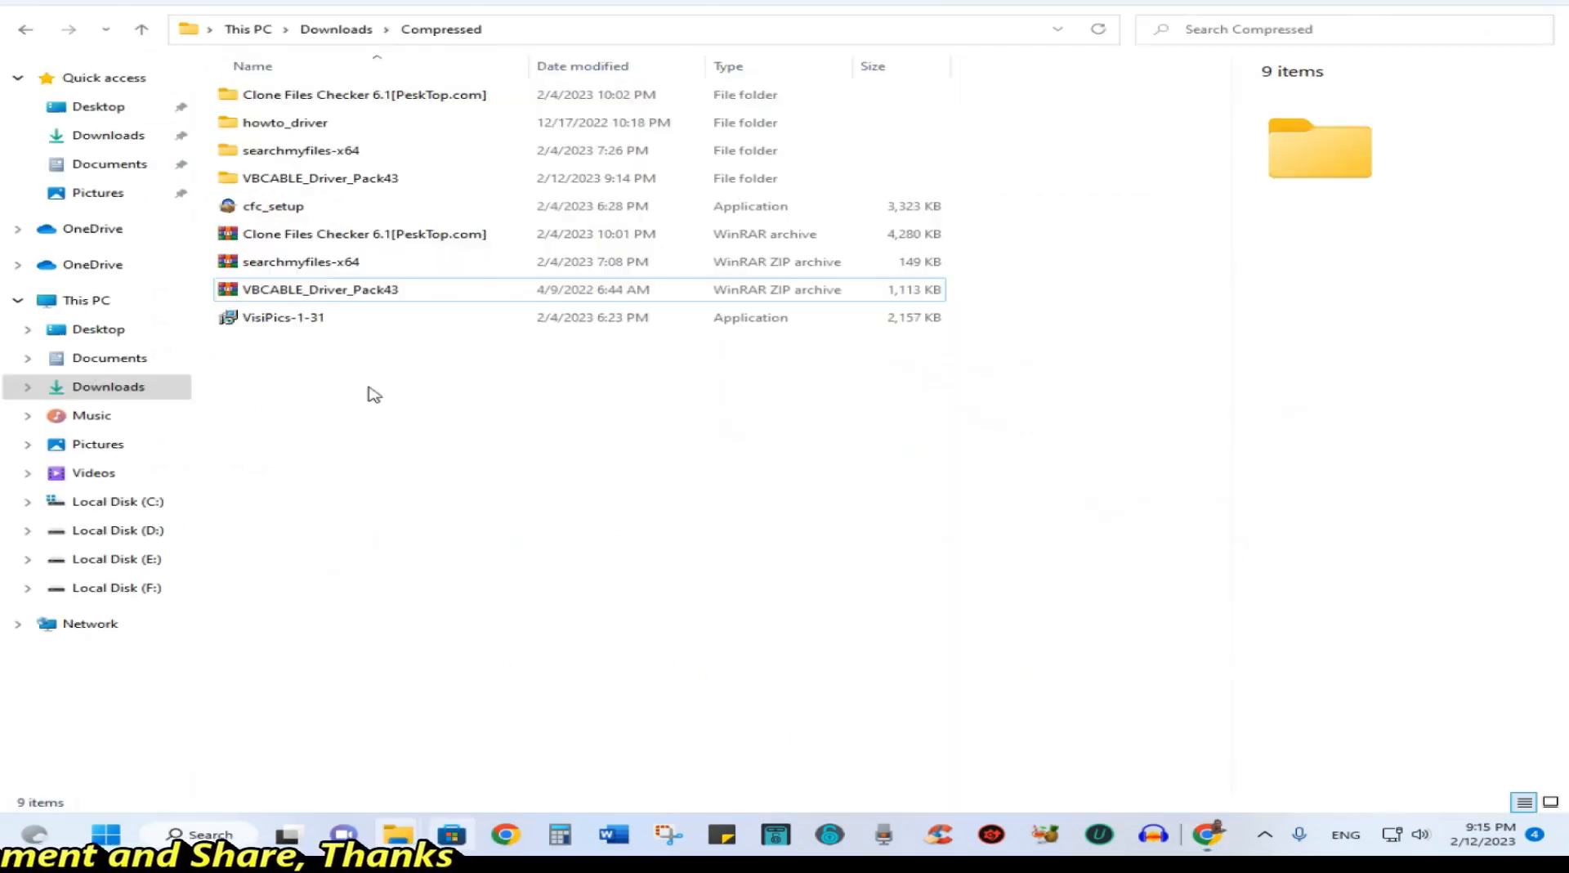
In the Compressed downloads folder, open the extracted VBCABLE_Driver_Pack43 folder and select the VBCABLE_Setup_x64 application
click(376, 295)
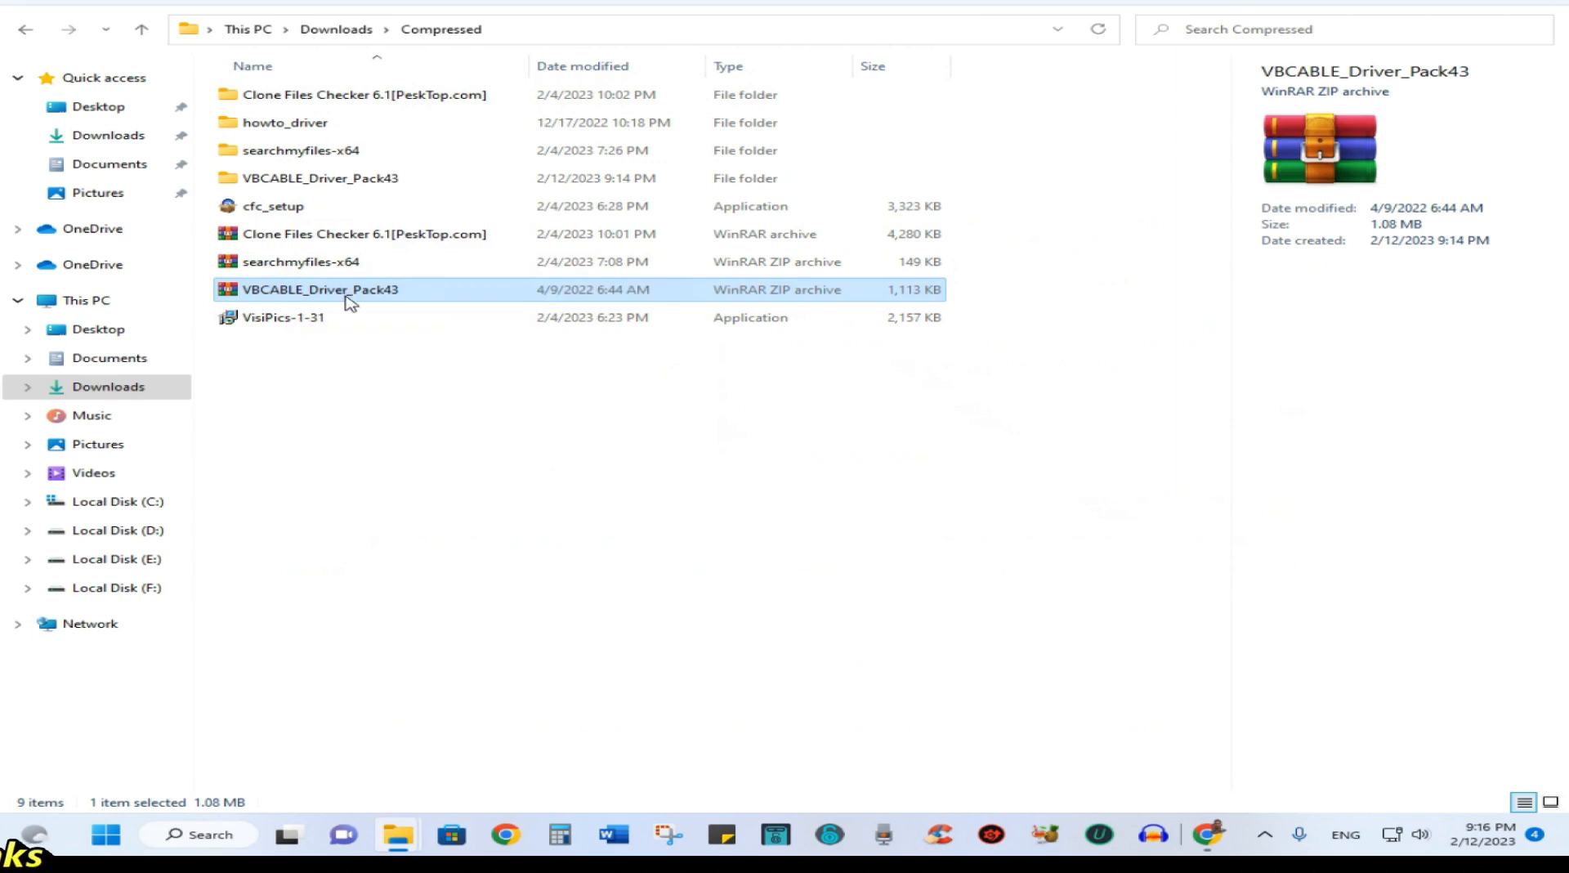
click(313, 180)
double_click(306, 177)
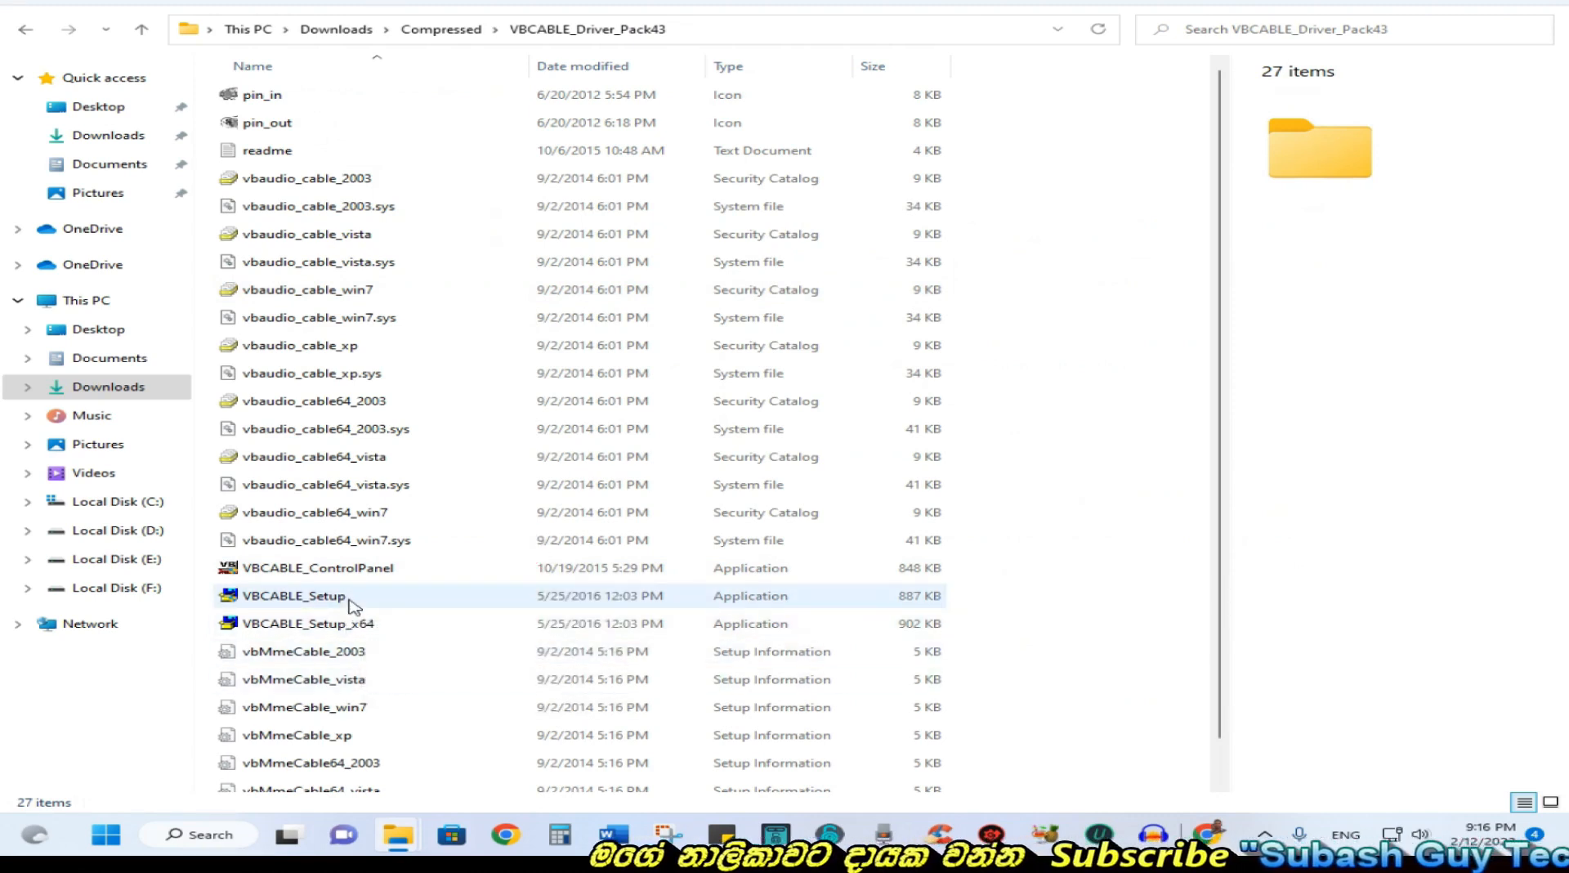
click(335, 625)
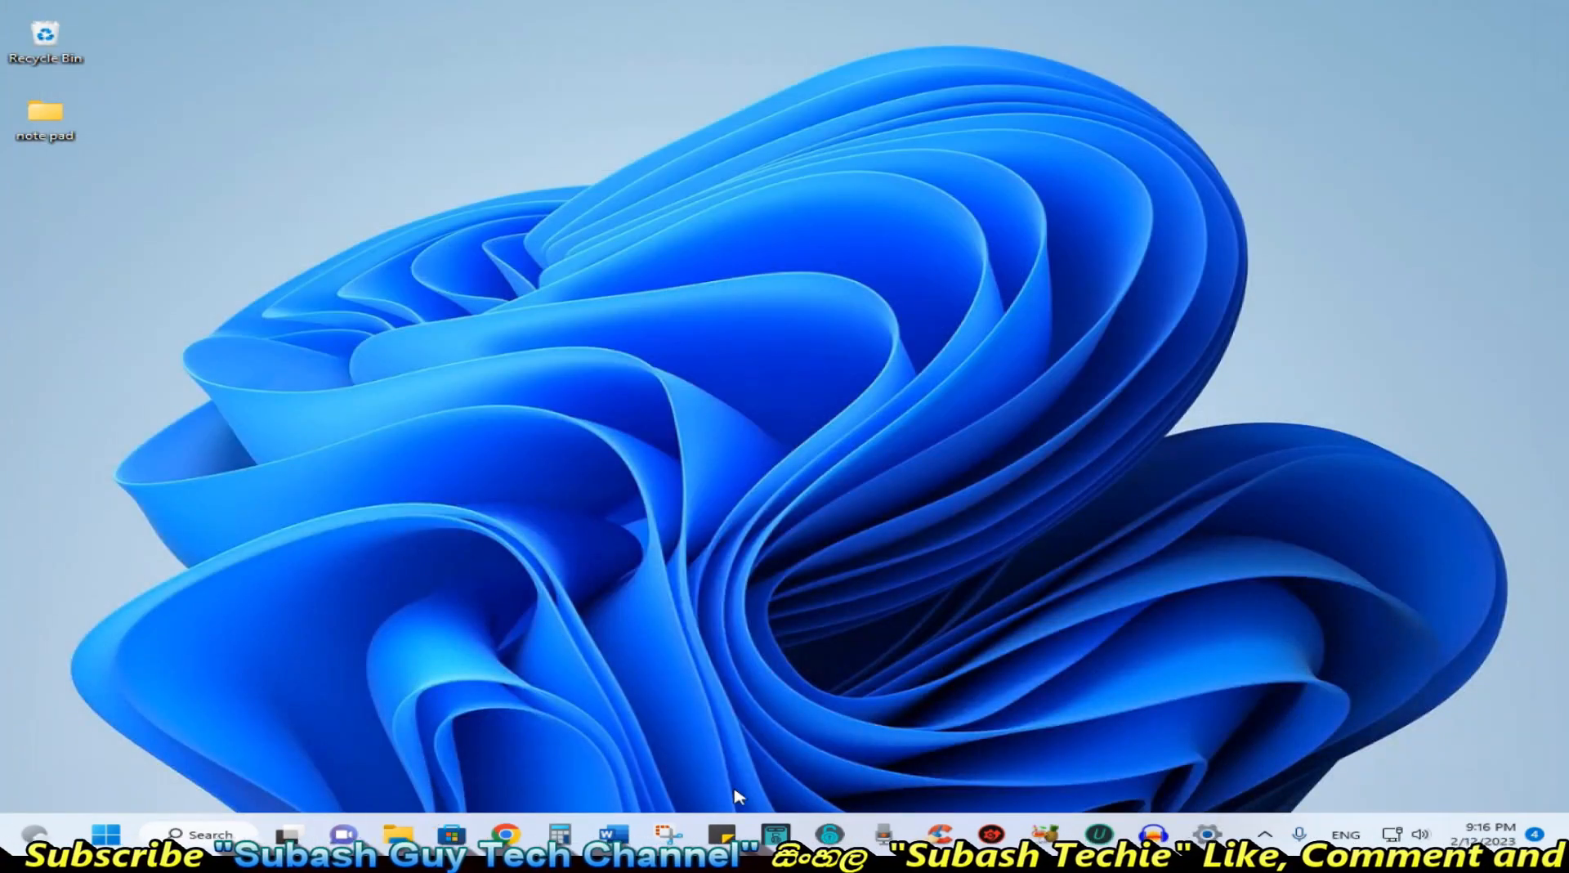
Search Windows for "sound" and open the Sound settings page
click(234, 839)
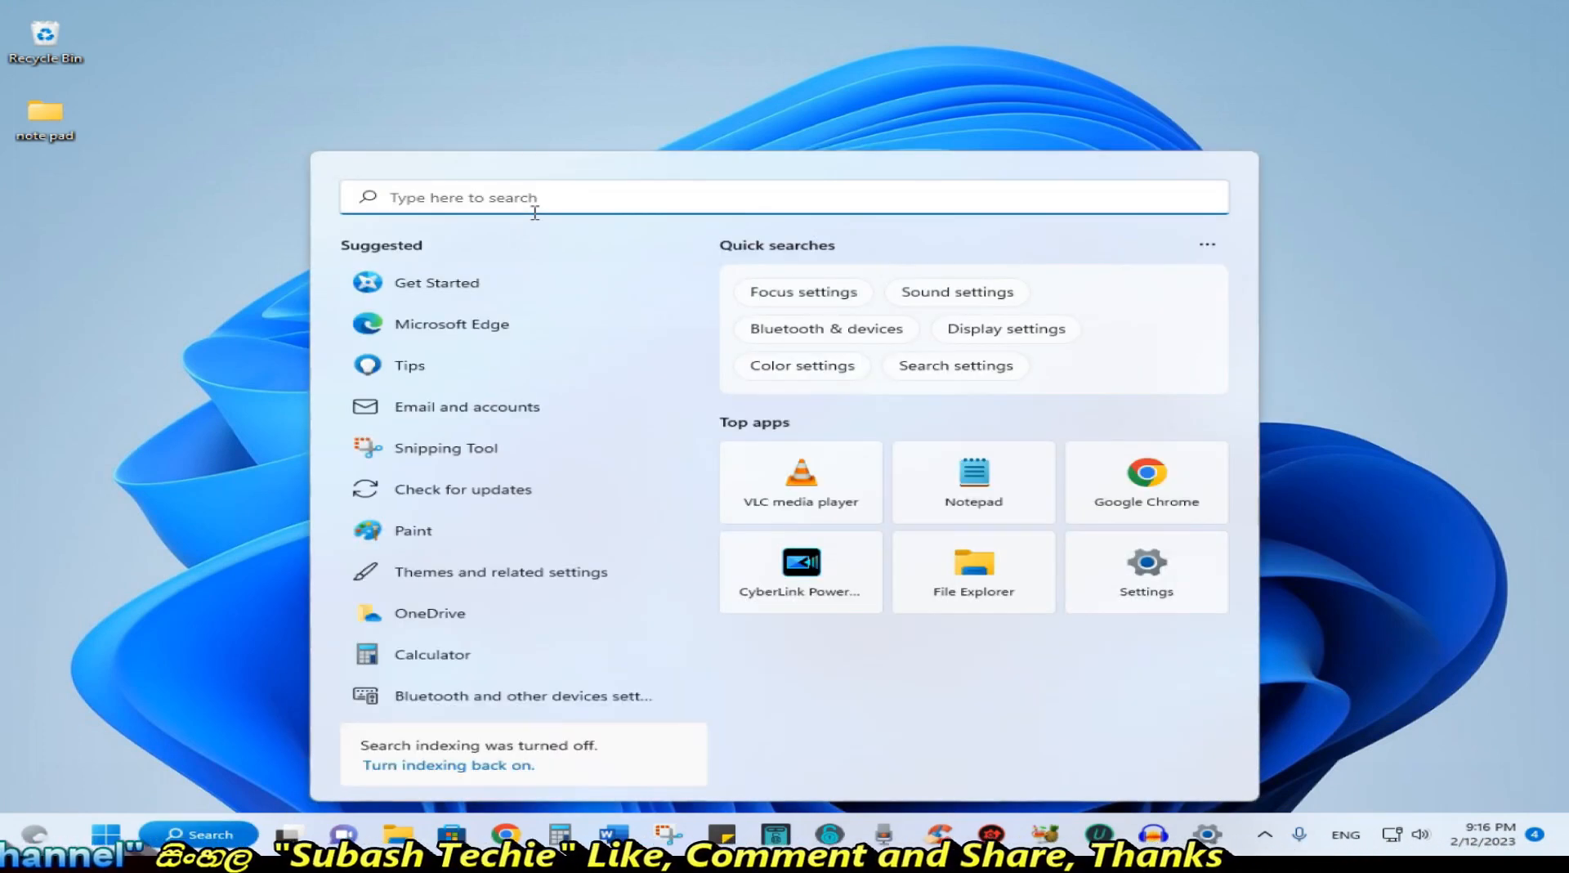
text(sound)
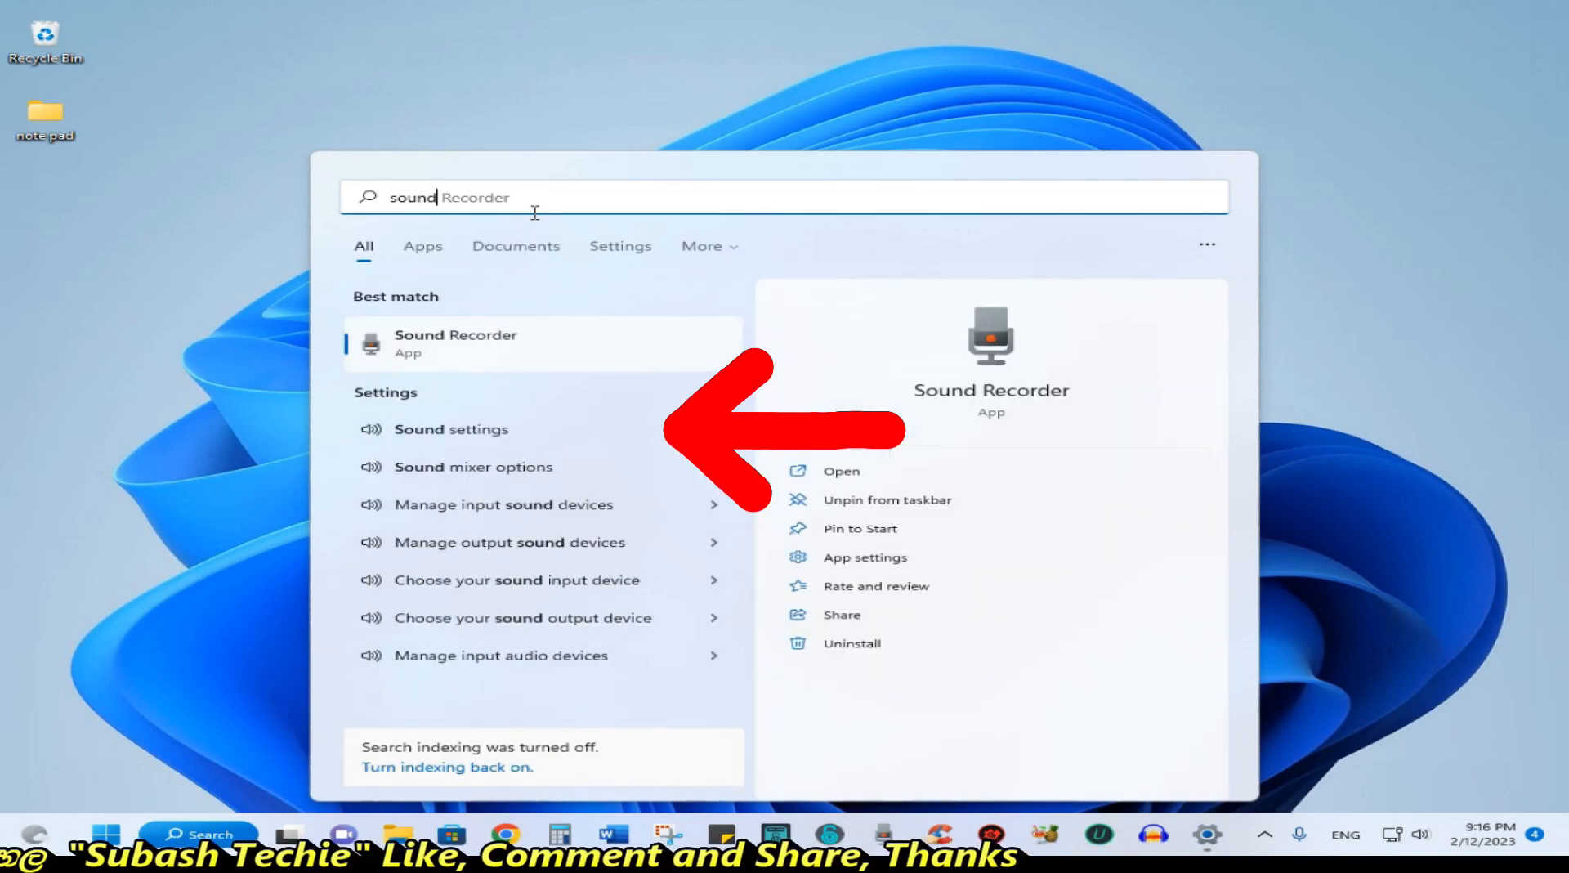
click(474, 434)
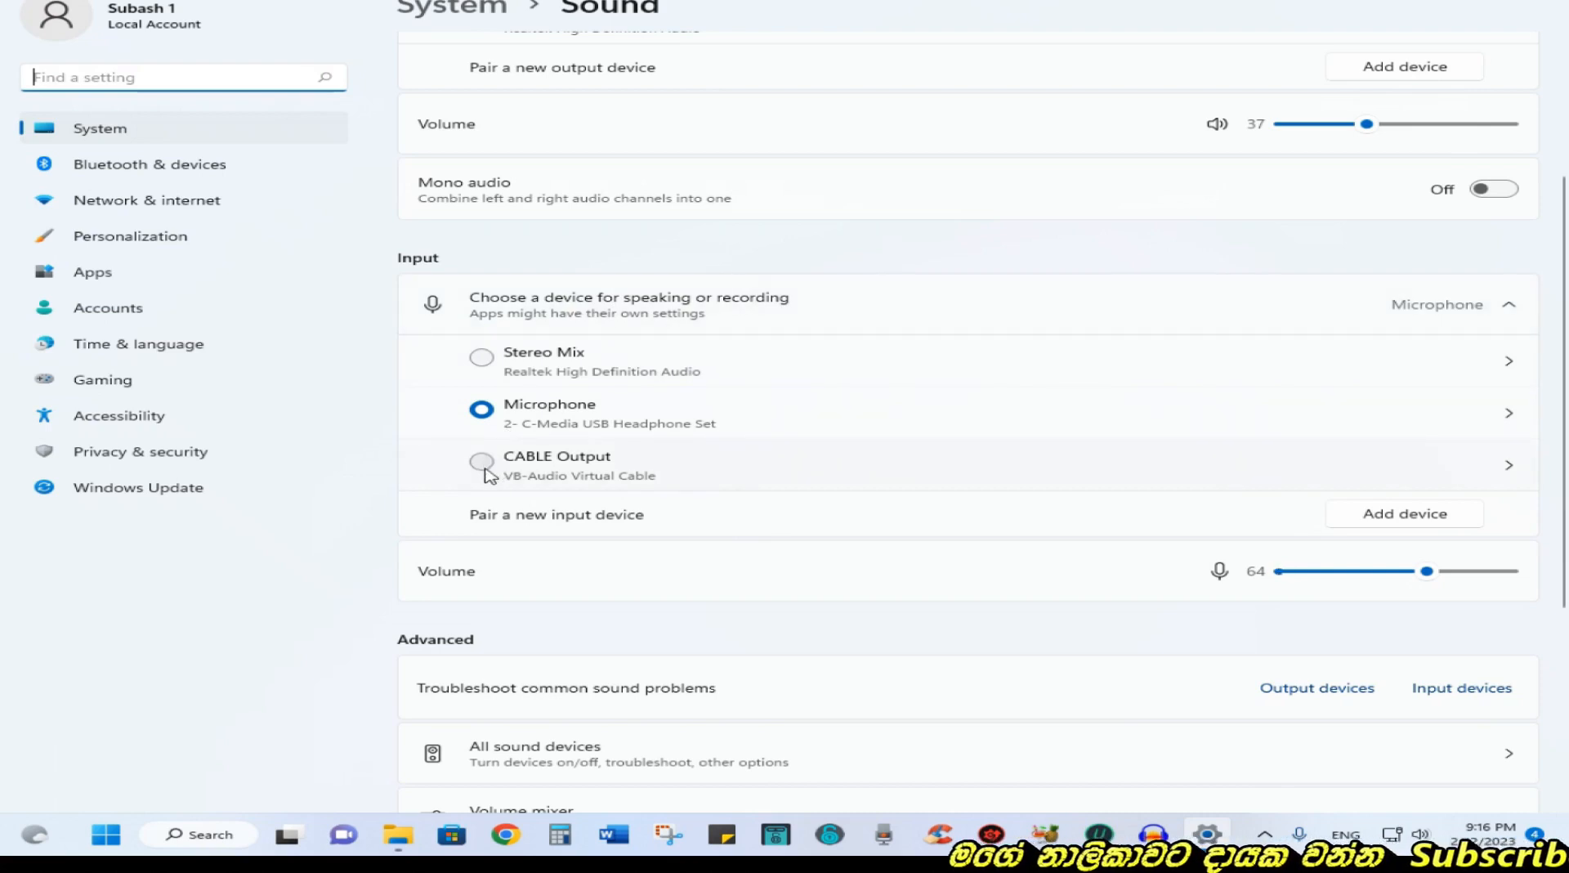
Set CABLE Output as the sound input device and CABLE Input as the sound output device
click(482, 463)
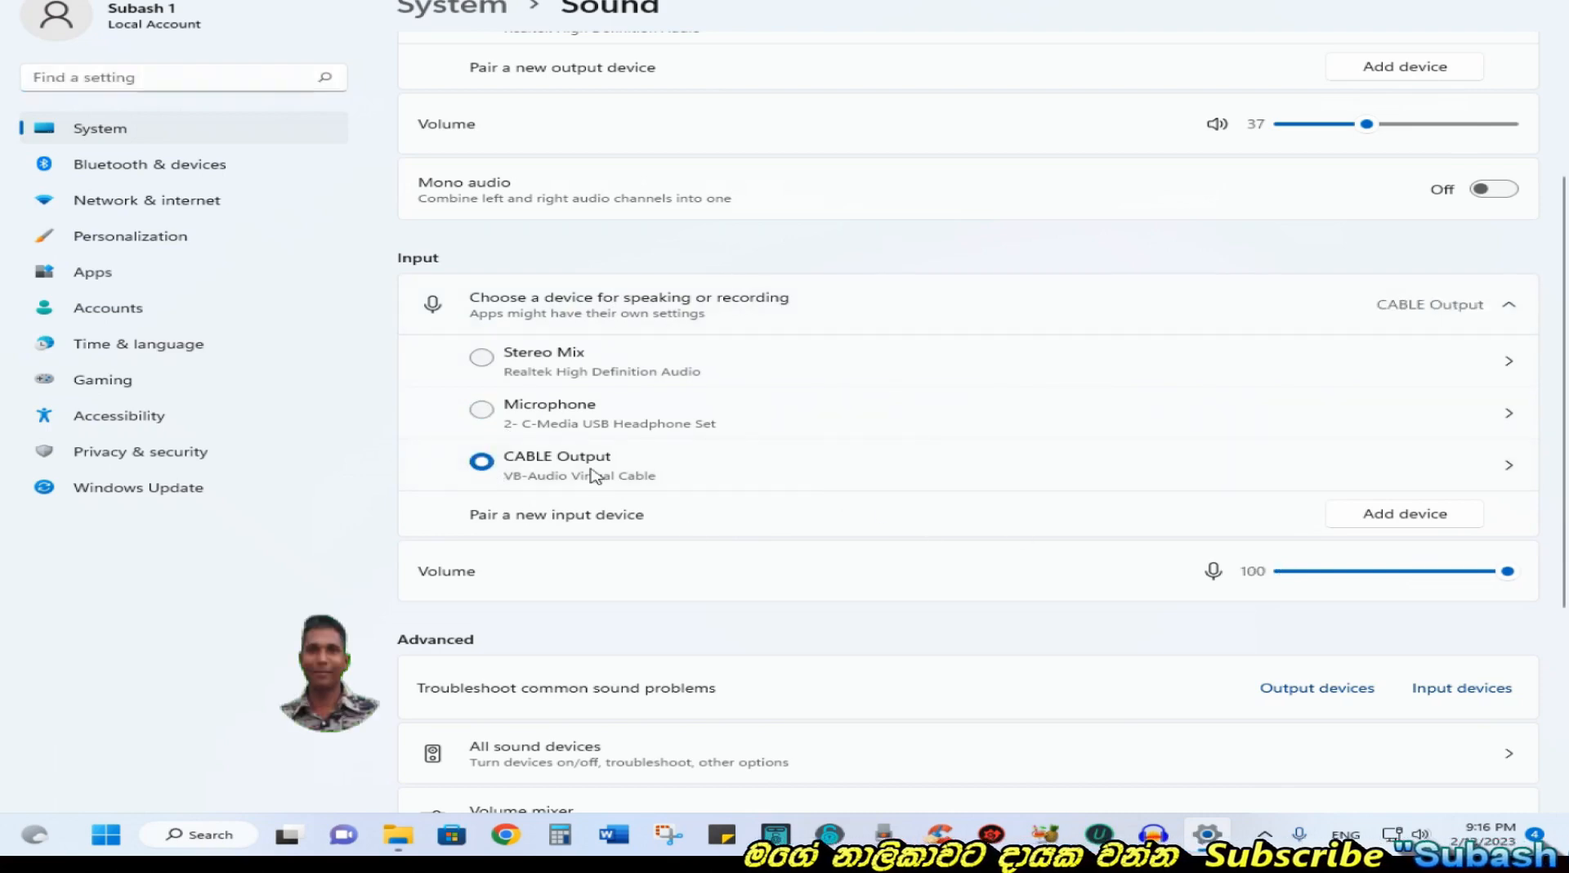
scroll(629, 482, down, 4)
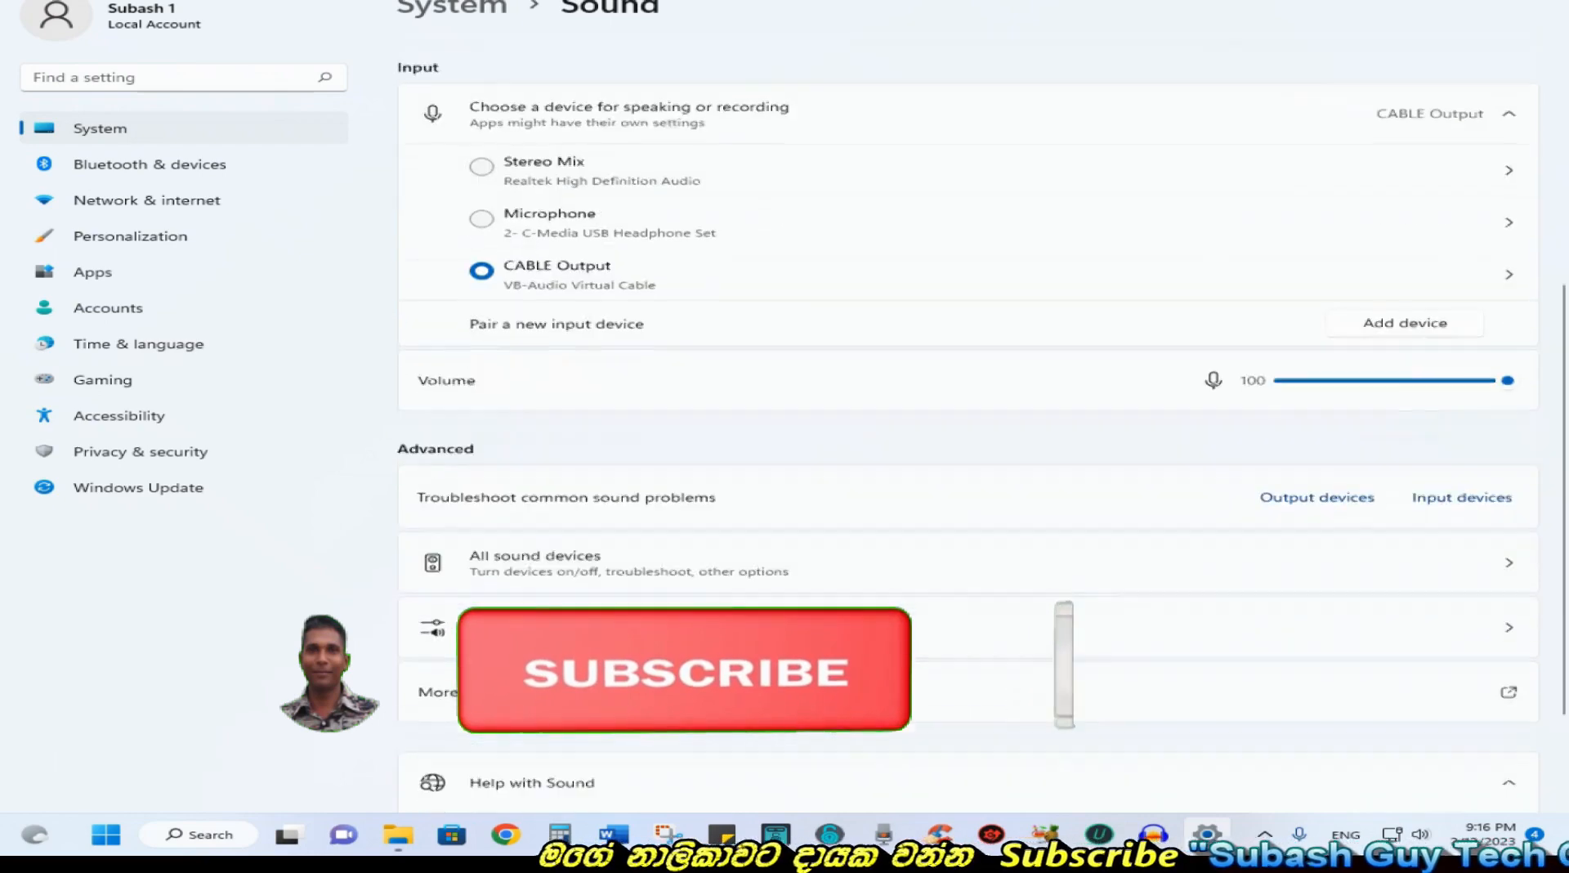
scroll(752, 594, up, 7)
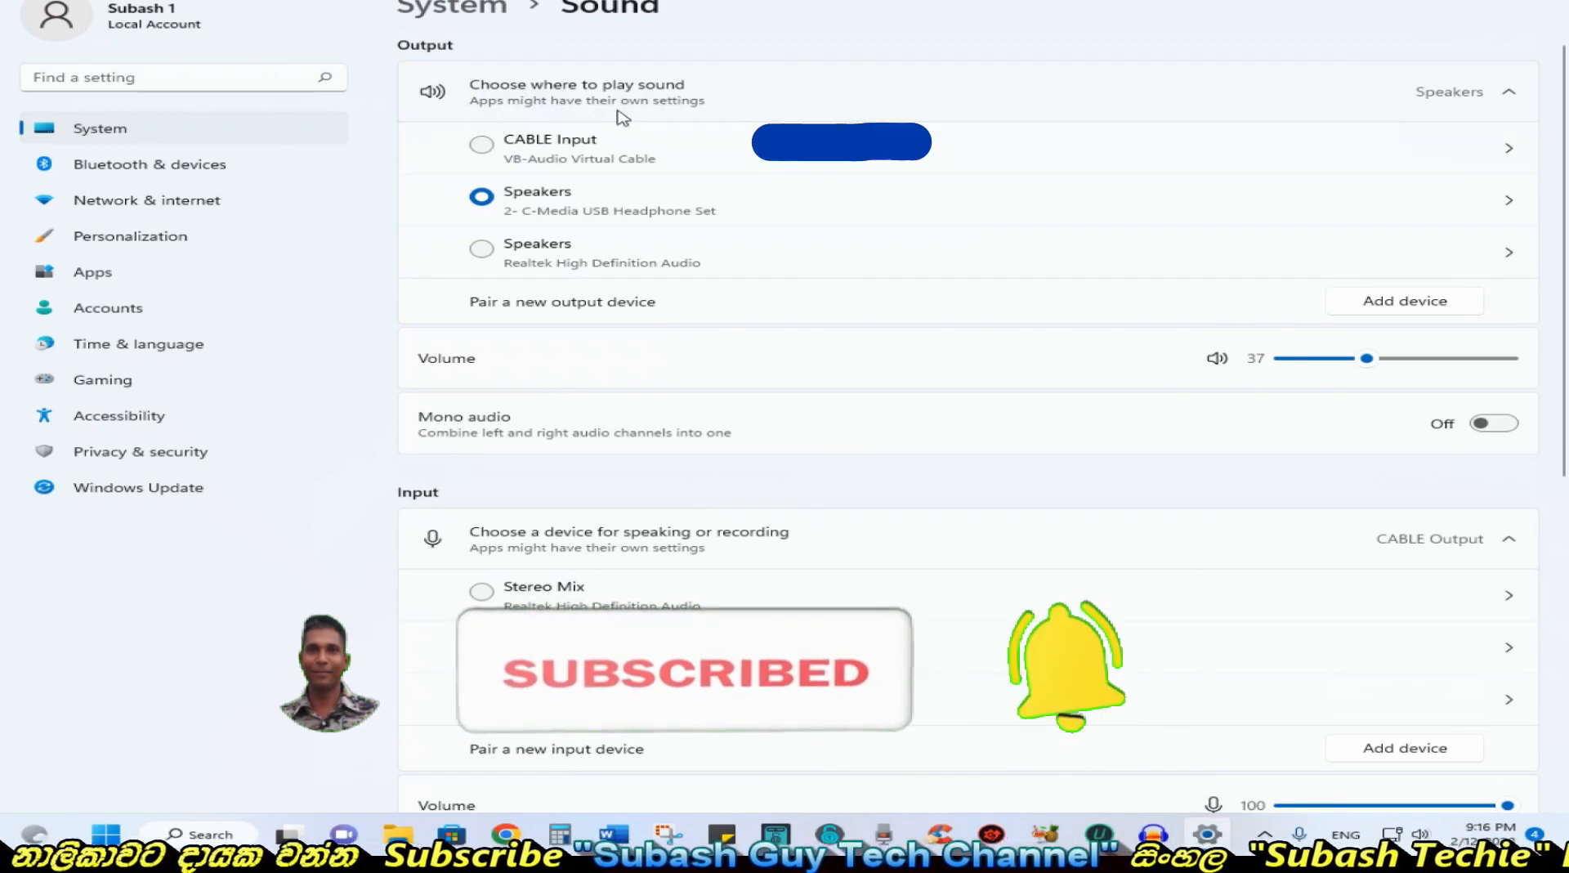
click(484, 147)
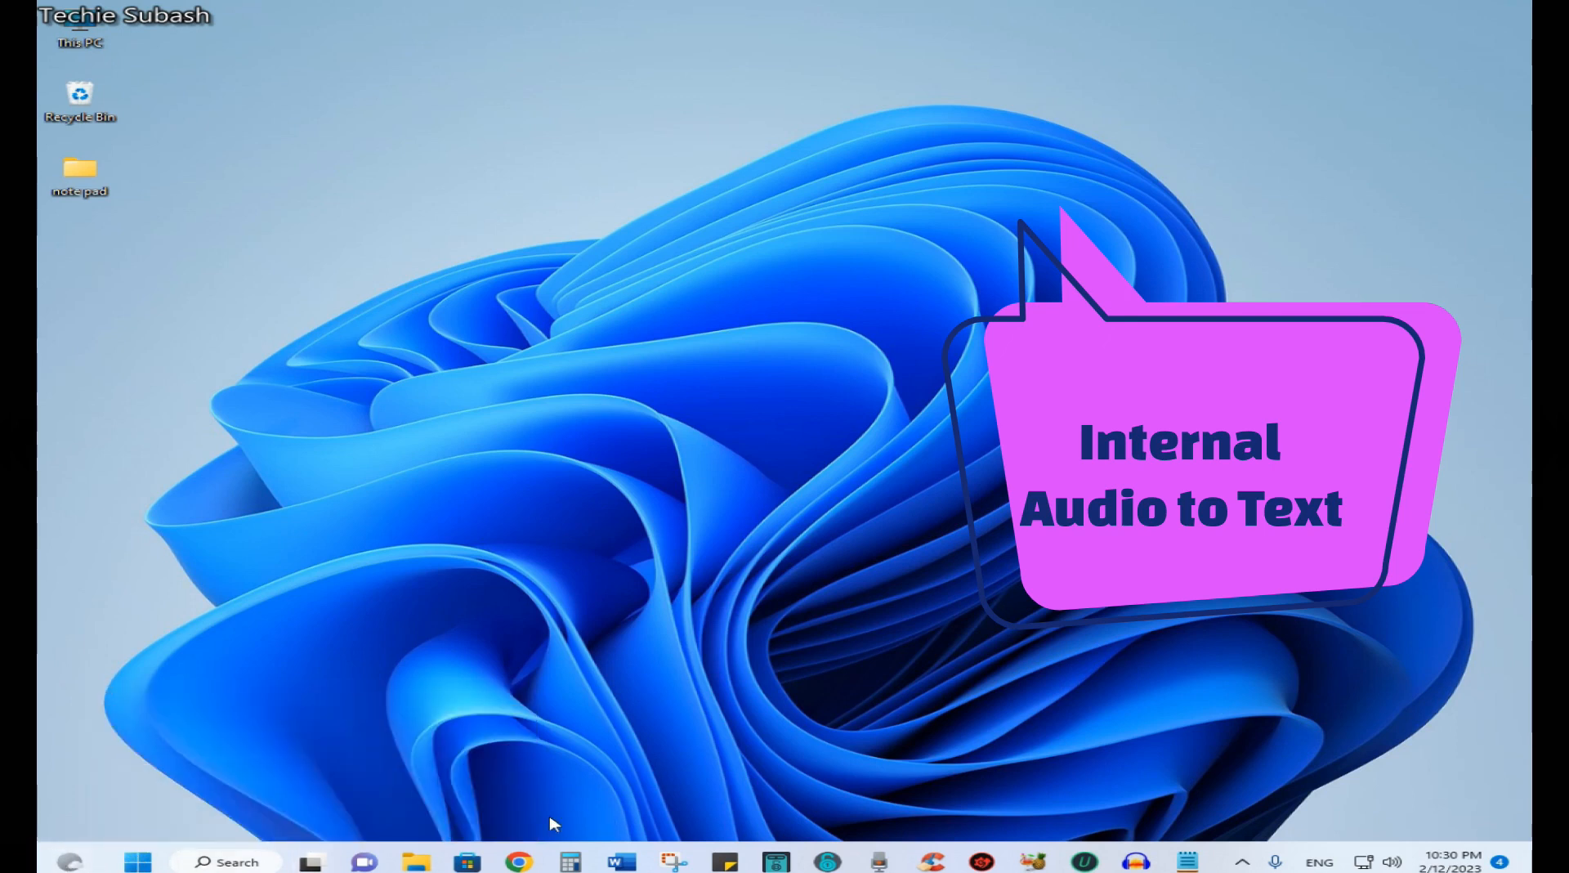
Search Windows for "notepad" and open a blank Notepad document
click(237, 862)
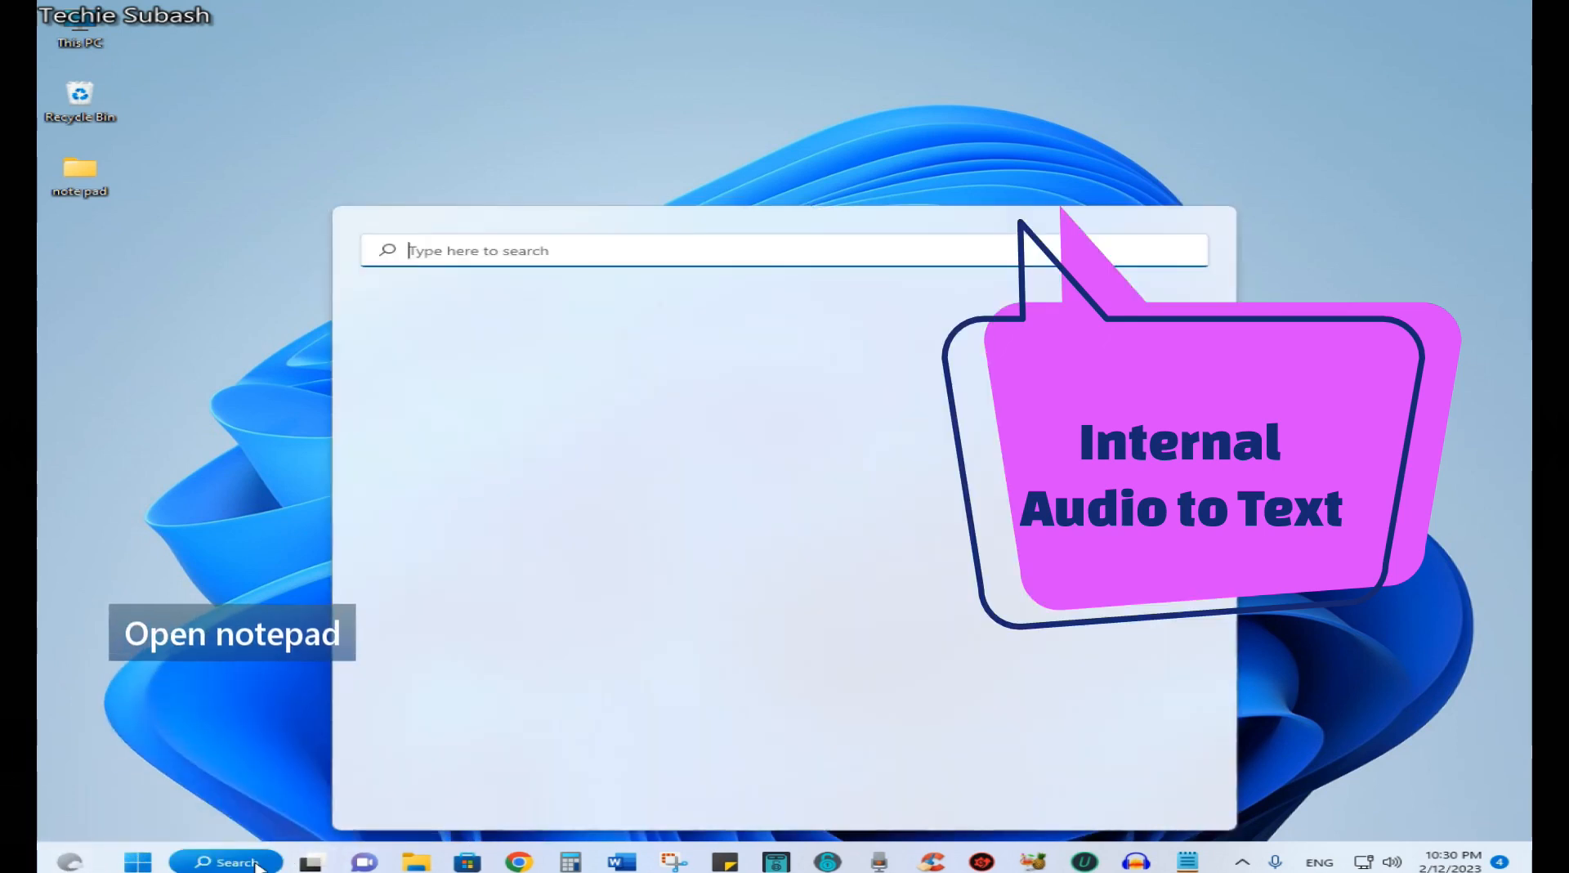
text(notepad)
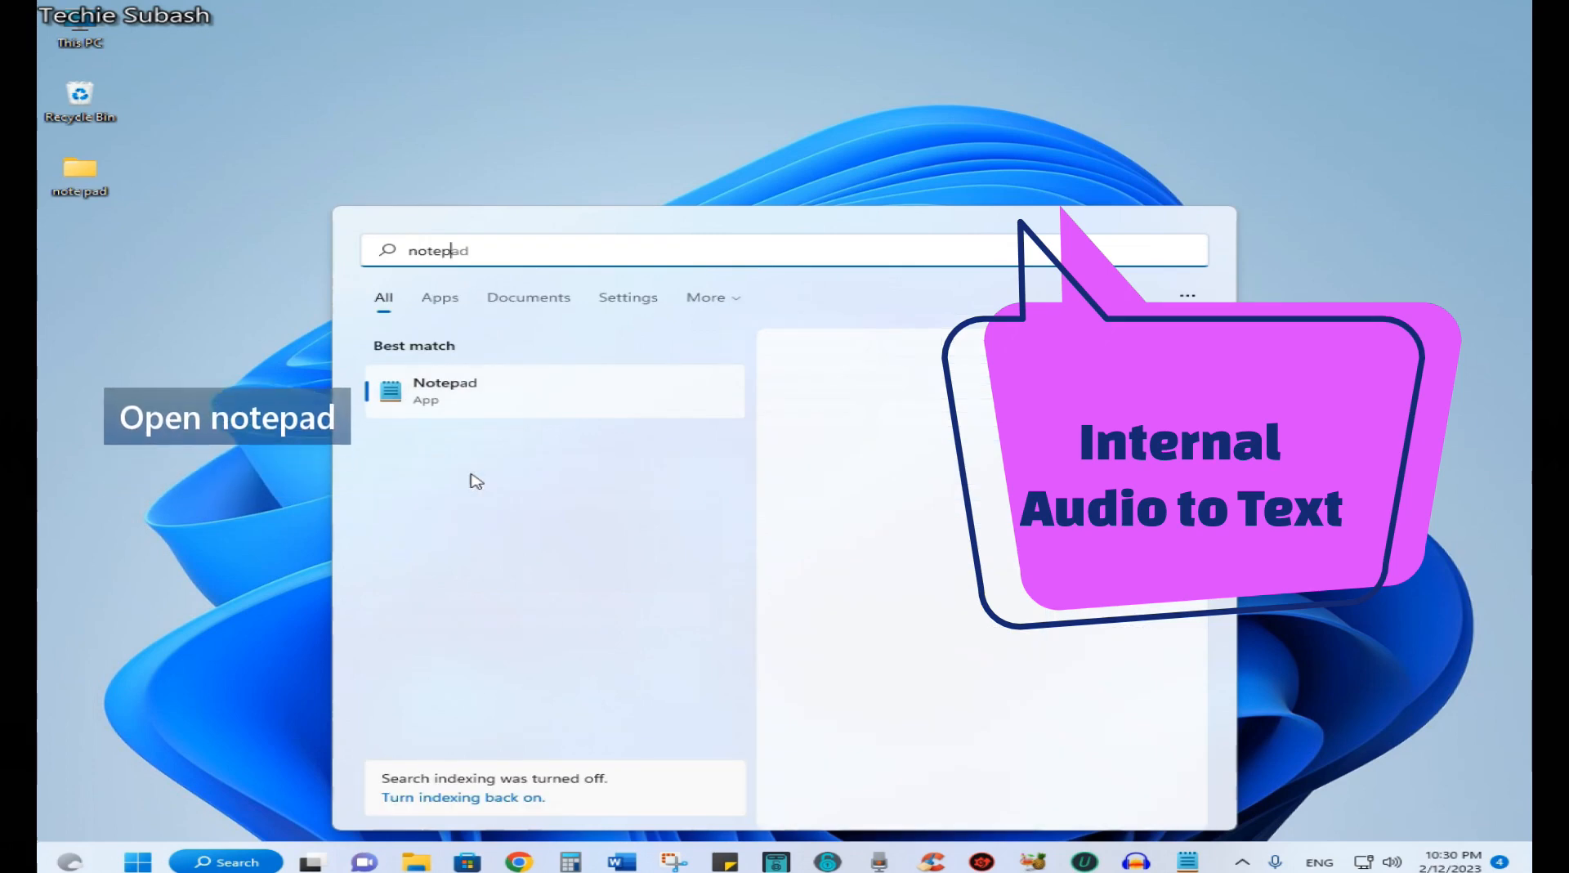
key(Return)
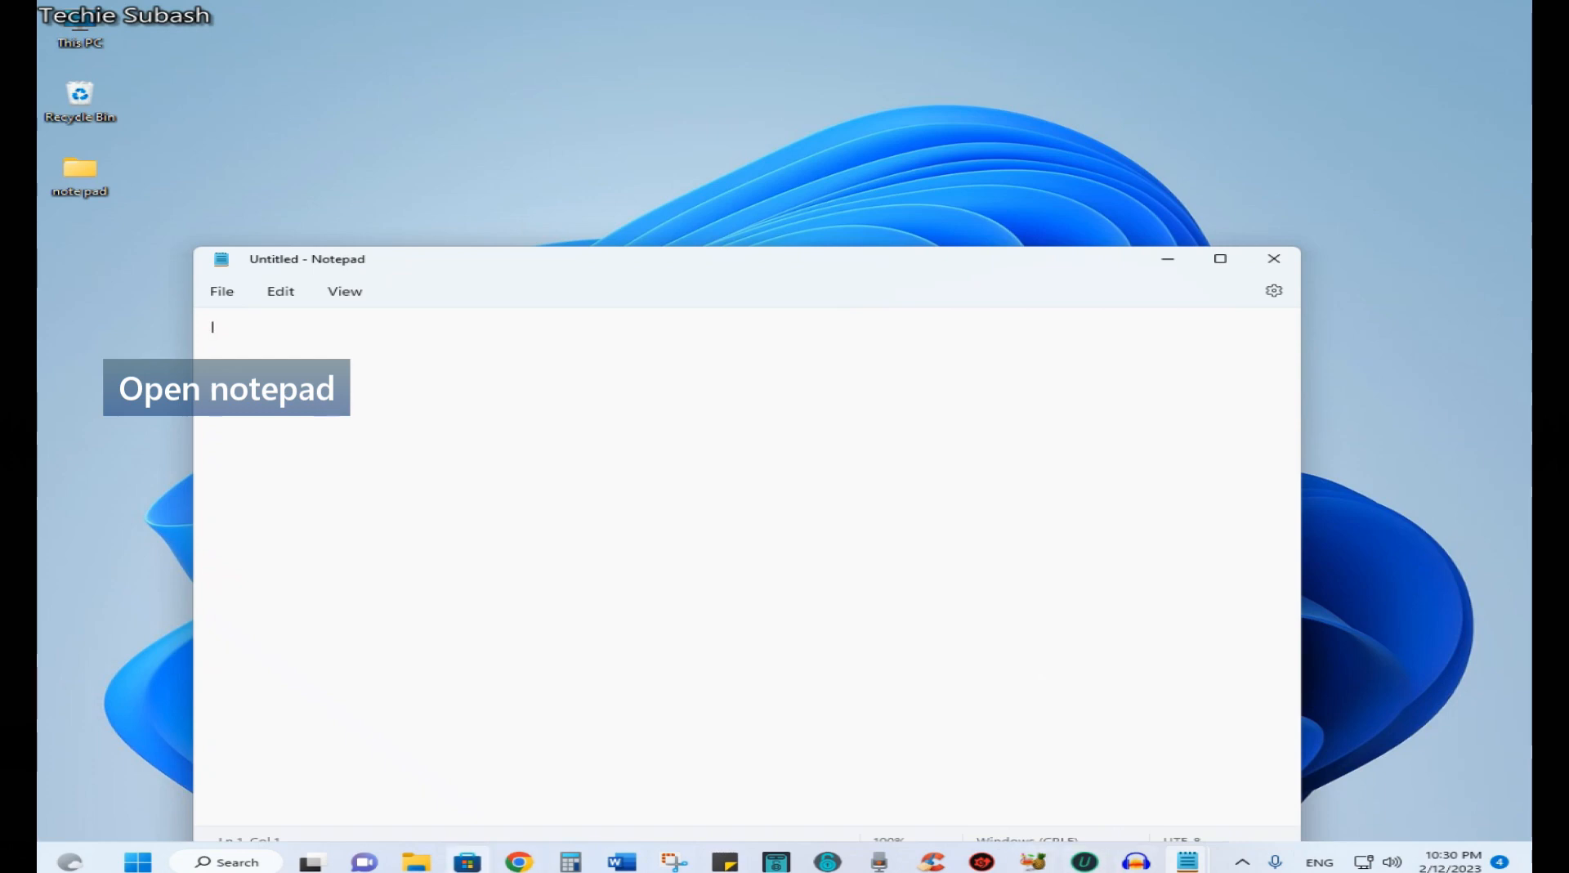
Play the "EASY Way To Remove Background Noise" video from the "1 Youtube, Websites" folder in VLC and close File Explorer
click(418, 864)
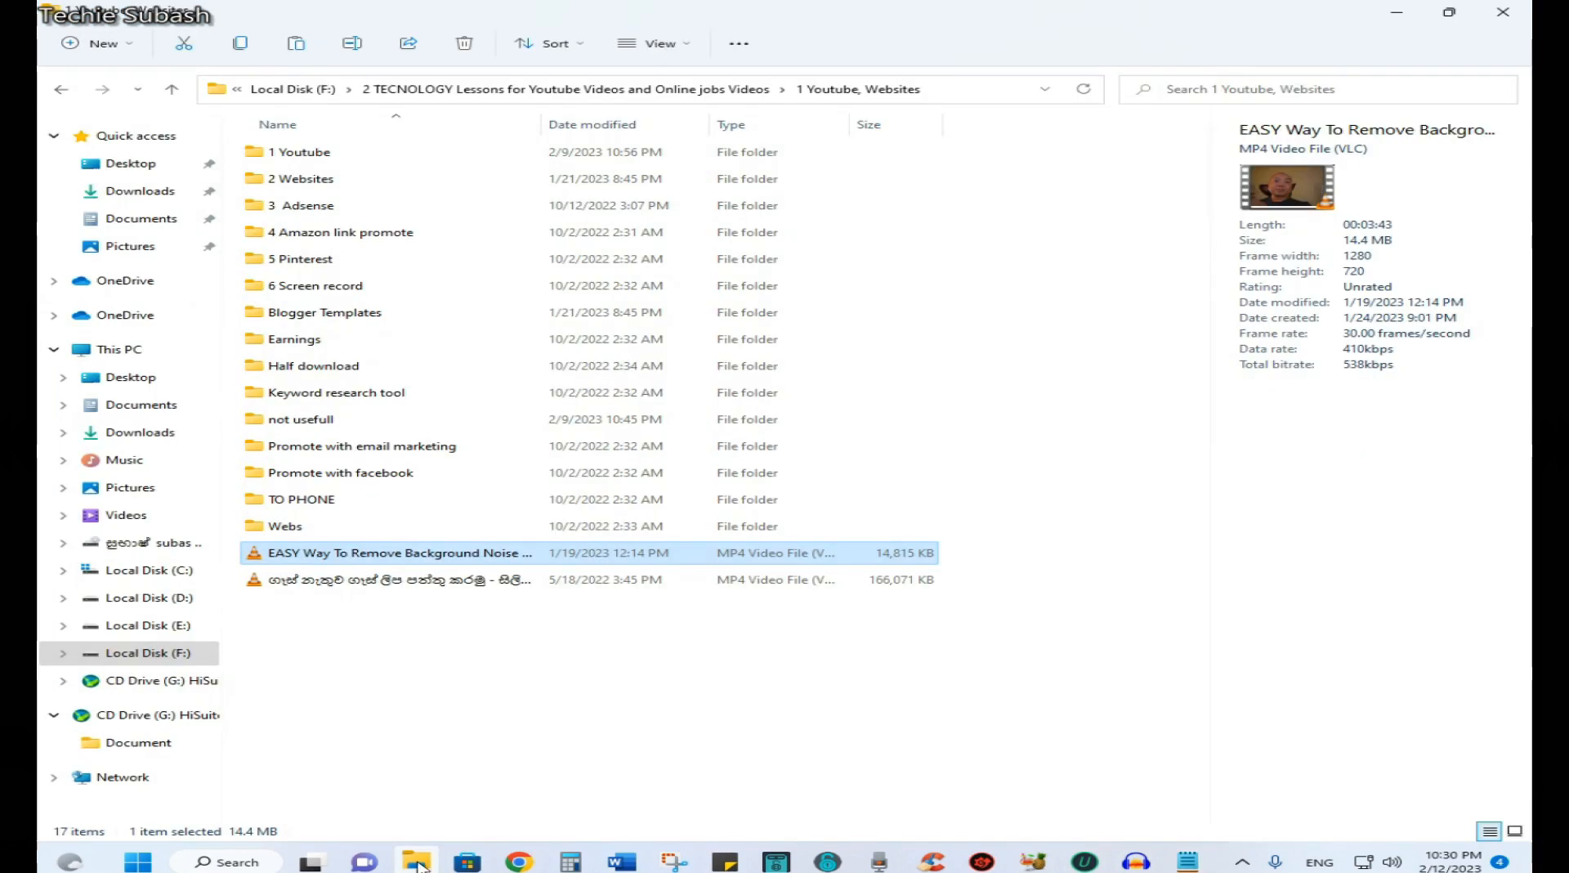
double_click(304, 556)
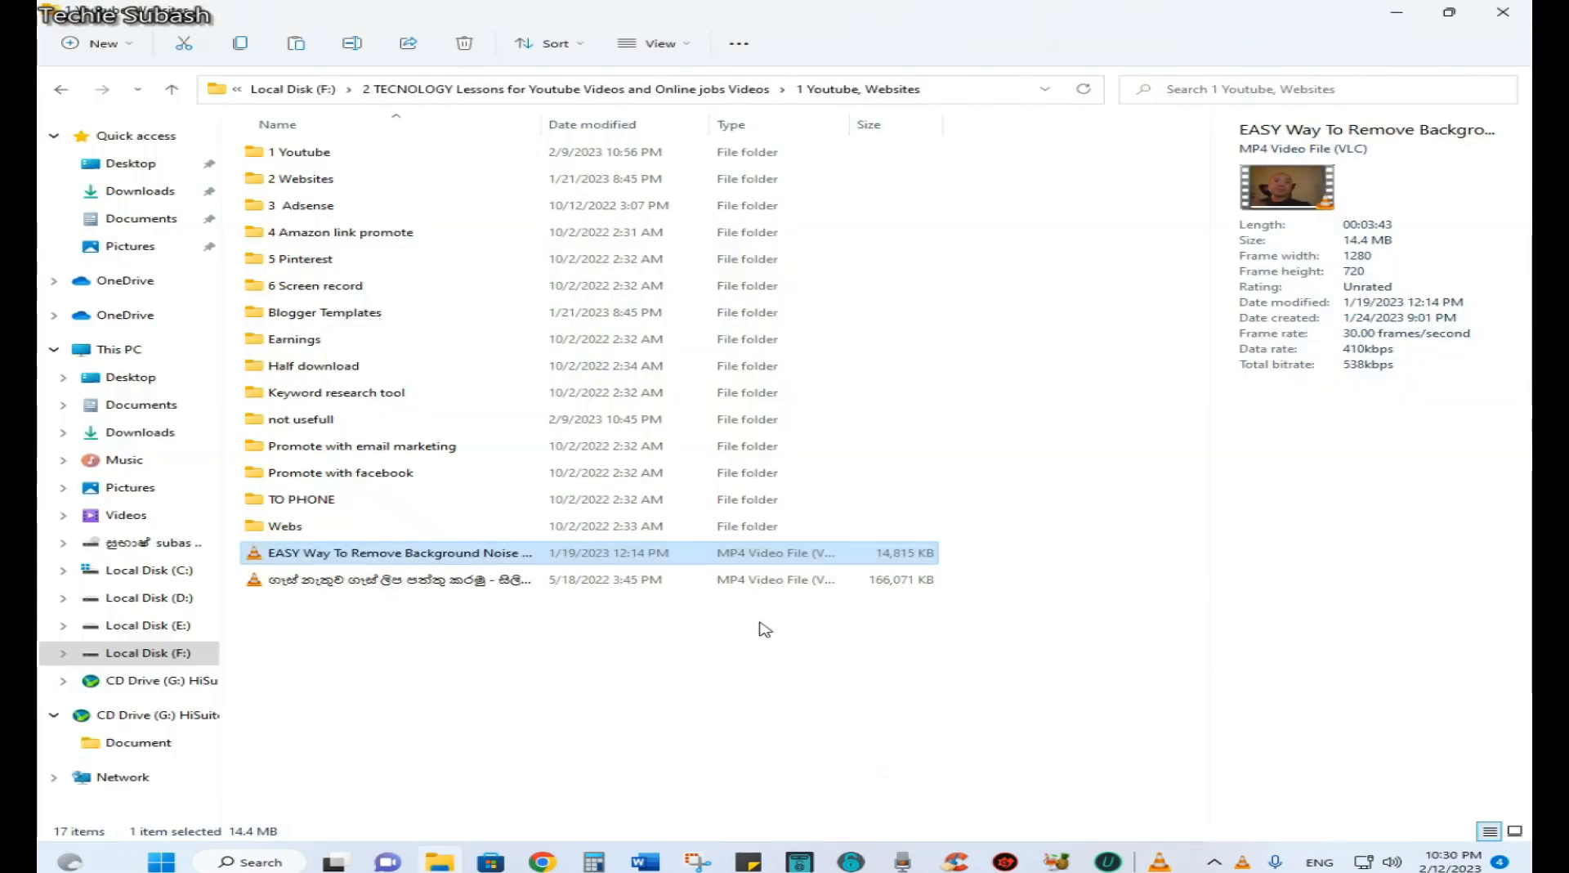
click(1506, 14)
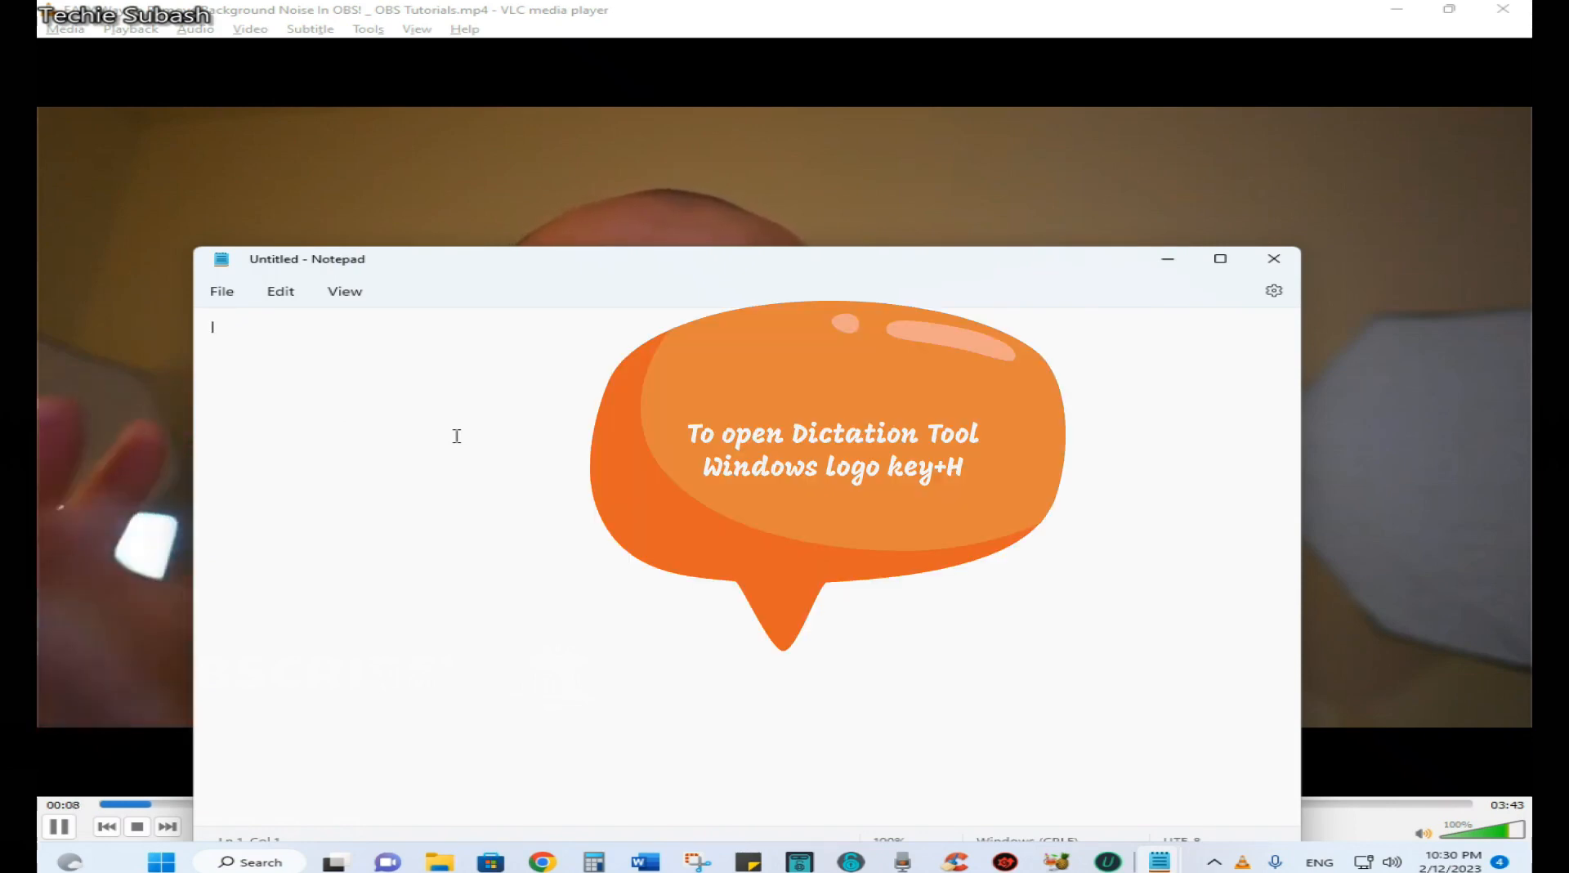
Start voice typing in Notepad to transcribe the playing video's audio, and pause the video in VLC after the transcription
key(super+h)
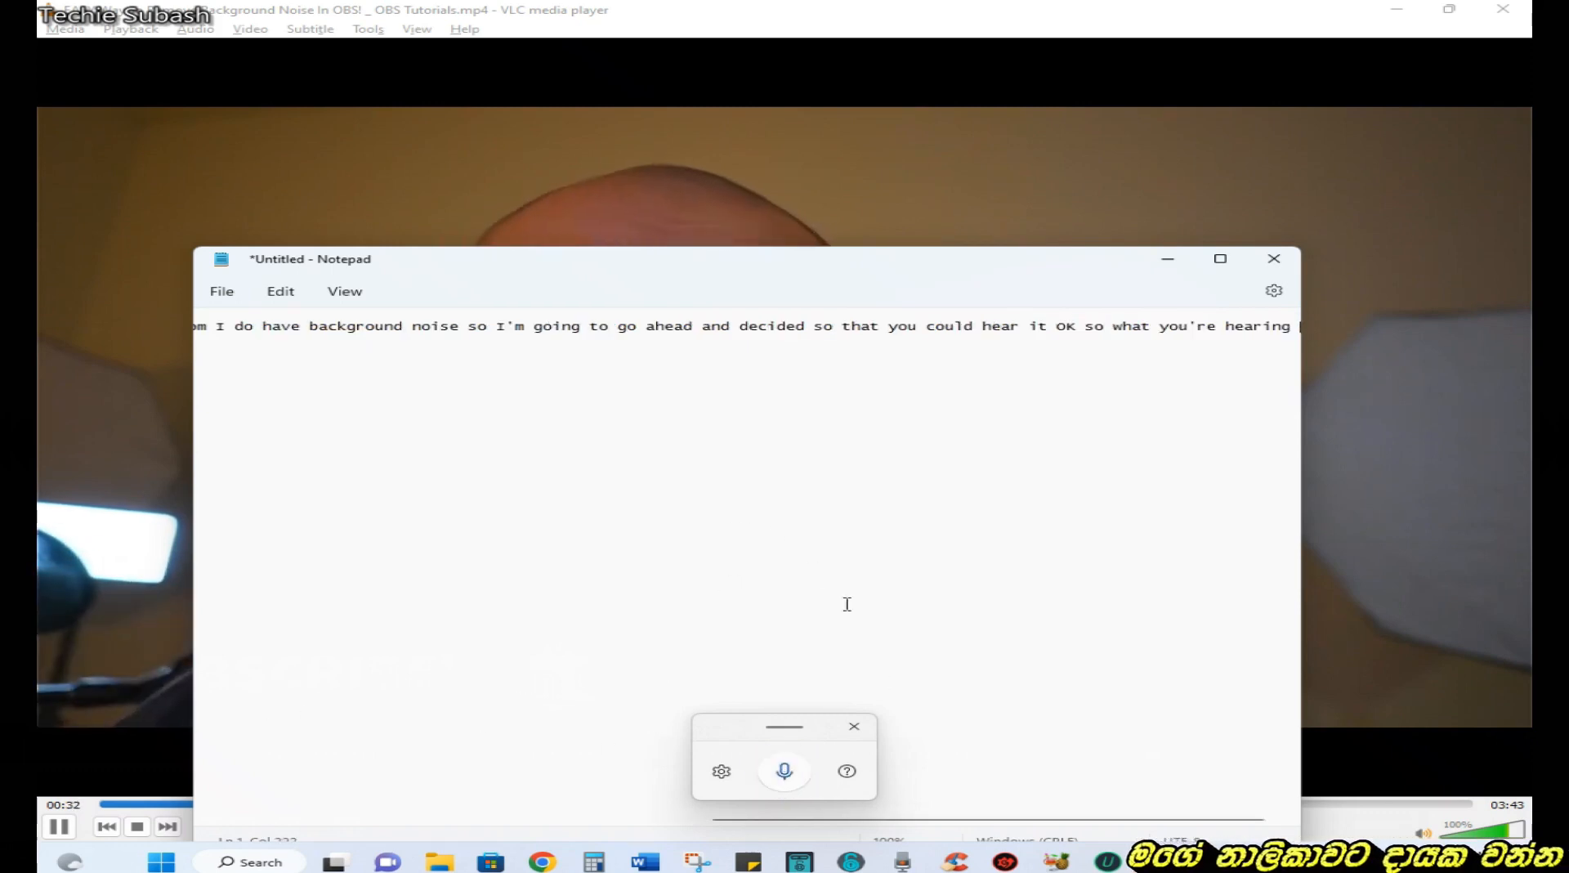
click(59, 826)
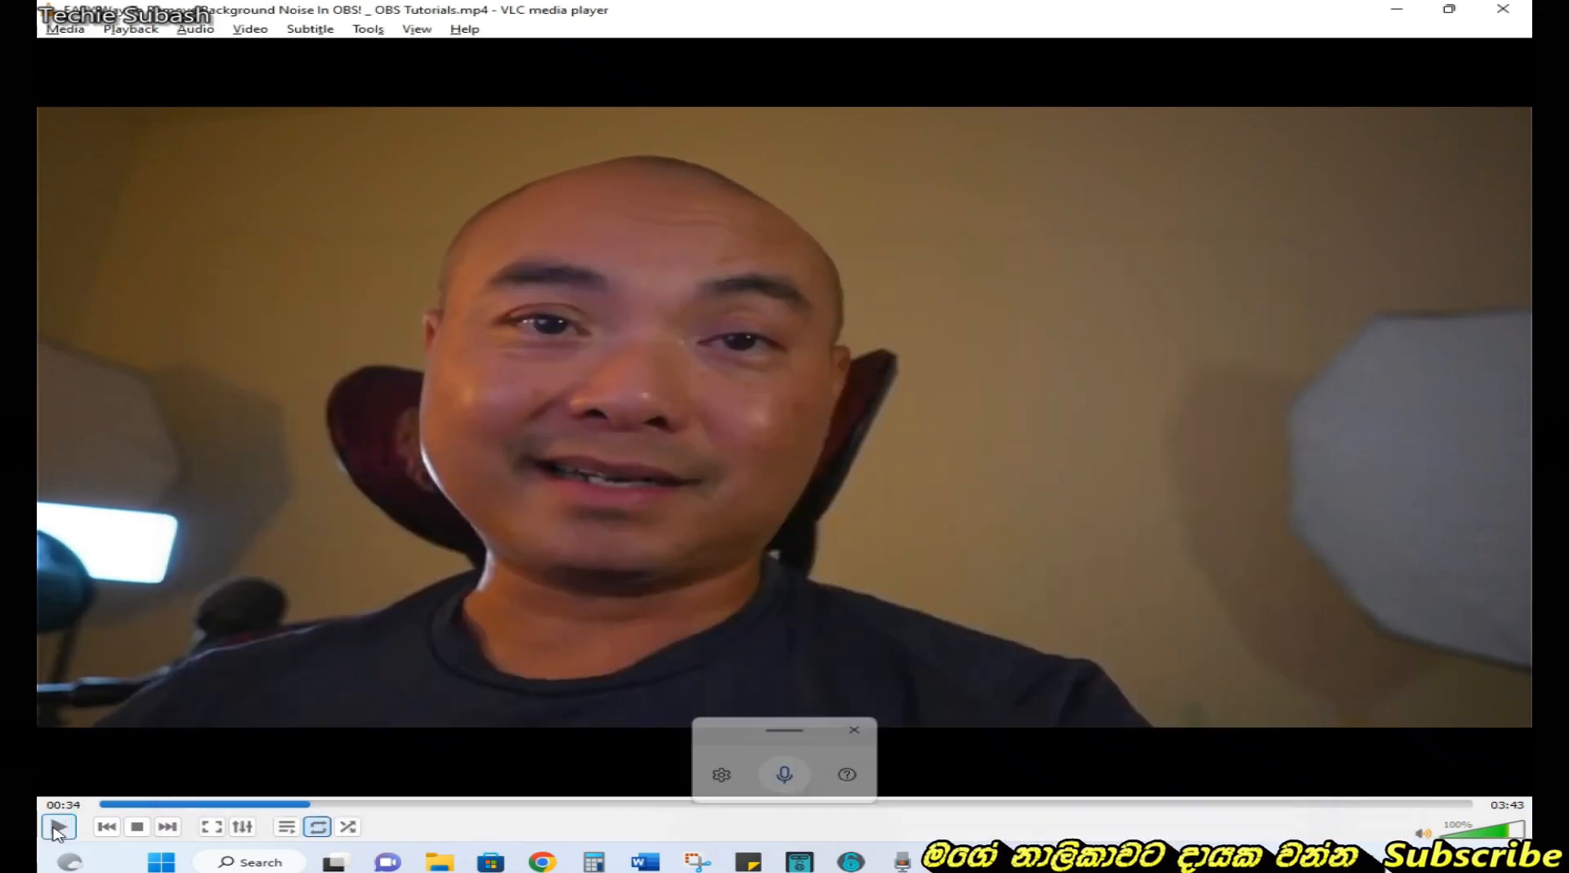